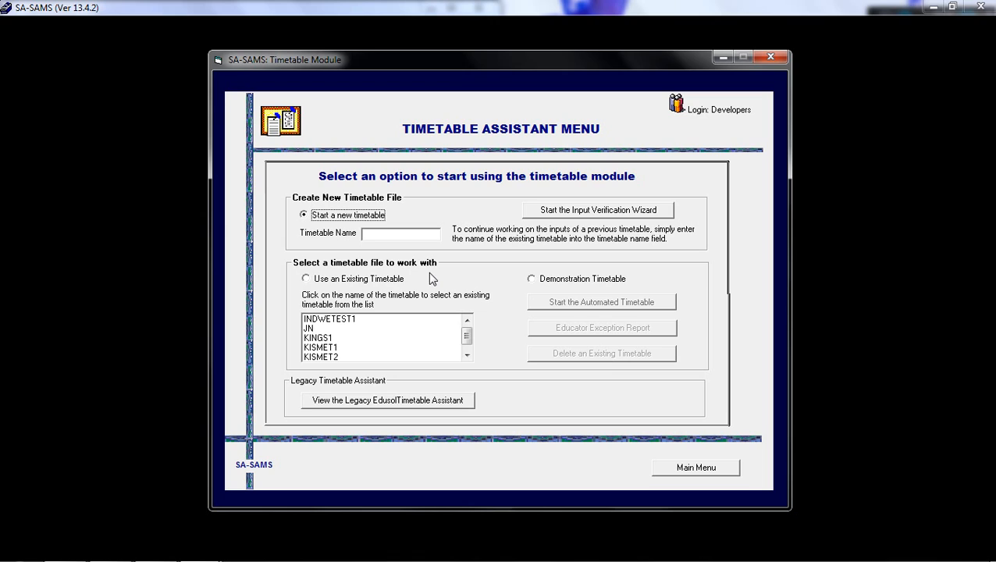
Step: Choose to use an existing timetable and select KINGS1 from the list of timetable files
{"action": "left_click", "coordinate": [306, 279]}
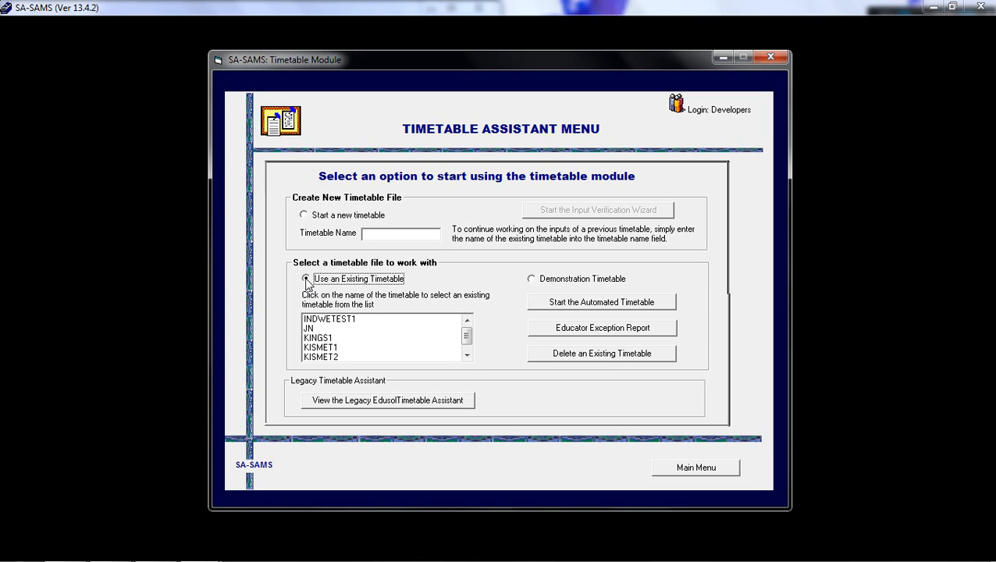
{"action": "left_click", "coordinate": [467, 354]}
{"action": "left_click", "coordinate": [467, 321]}
{"action": "scroll", "coordinate": [326, 334], "scroll_direction": "down", "scroll_amount": 1}
{"action": "left_click", "coordinate": [326, 329]}
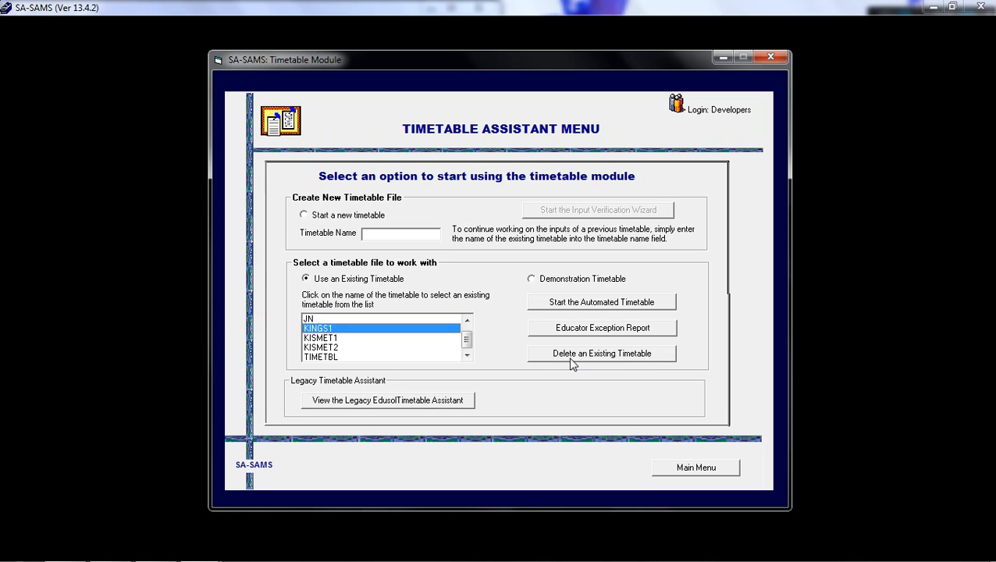
Step: Start a new timetable named Test and launch the Input Verification Wizard for it
{"action": "left_click", "coordinate": [304, 215]}
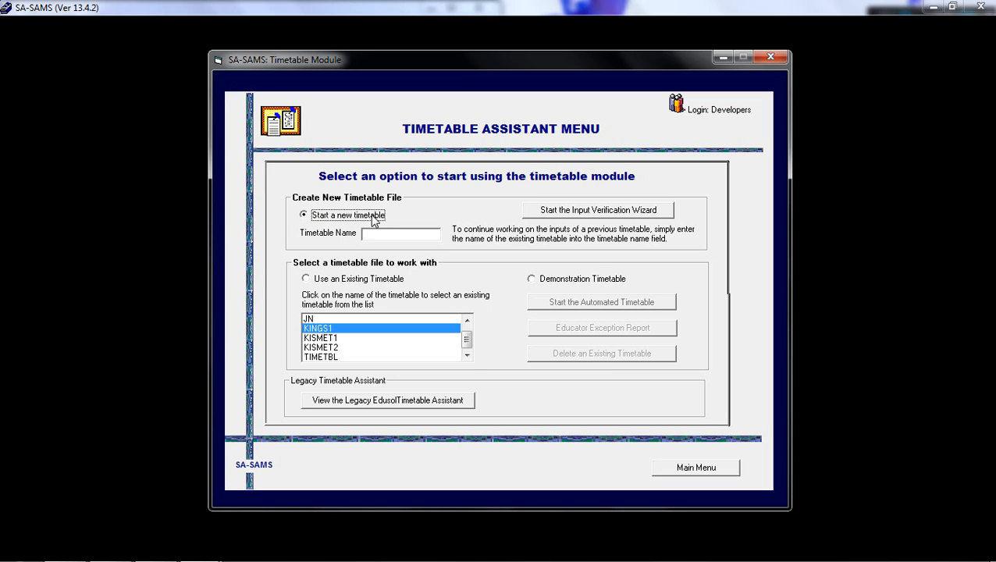
{"action": "left_click", "coordinate": [363, 233]}
{"action": "type", "text": "Test"}
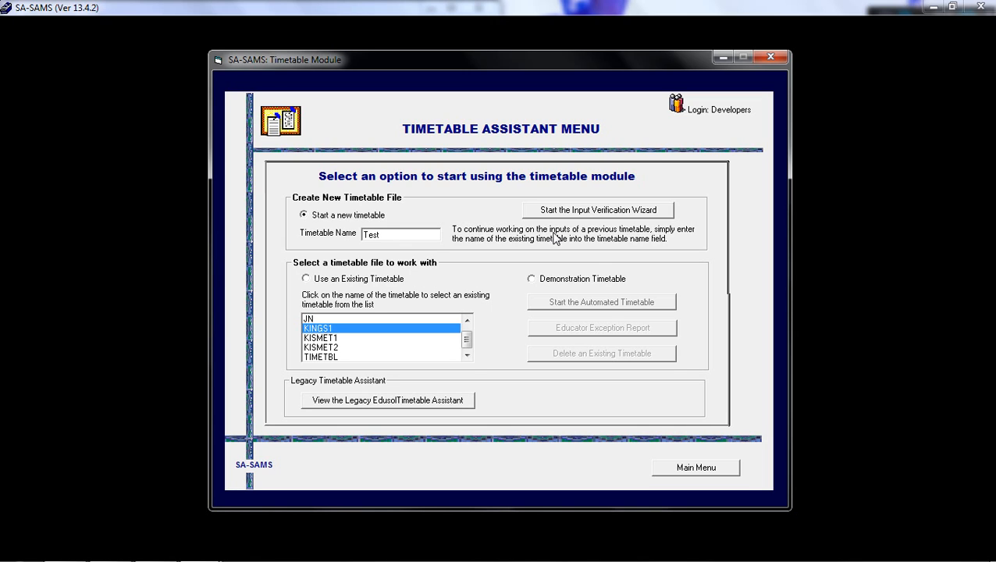
{"action": "left_click", "coordinate": [633, 212]}
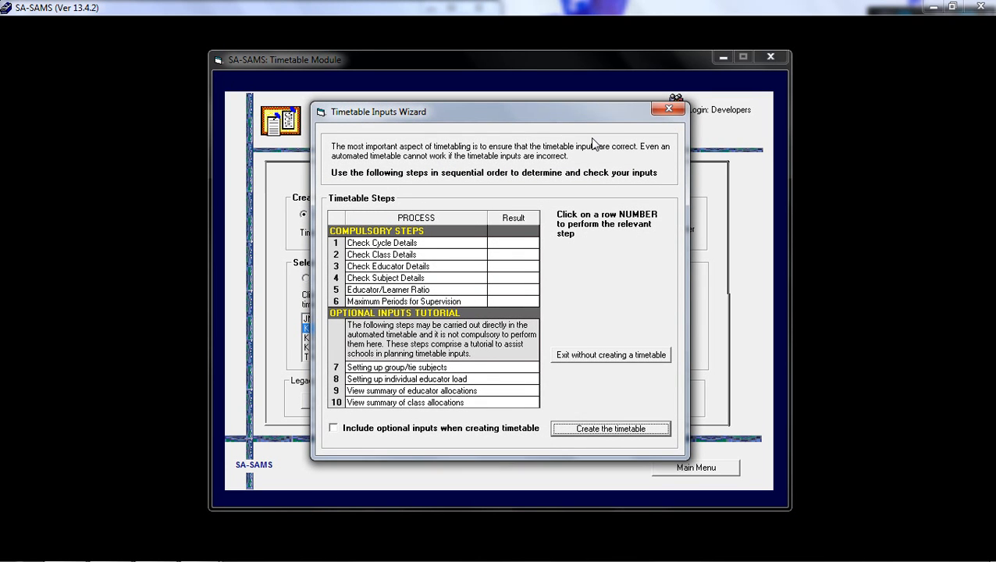
{"action": "left_click_drag", "start_coordinate": [552, 119], "coordinate": [536, 117]}
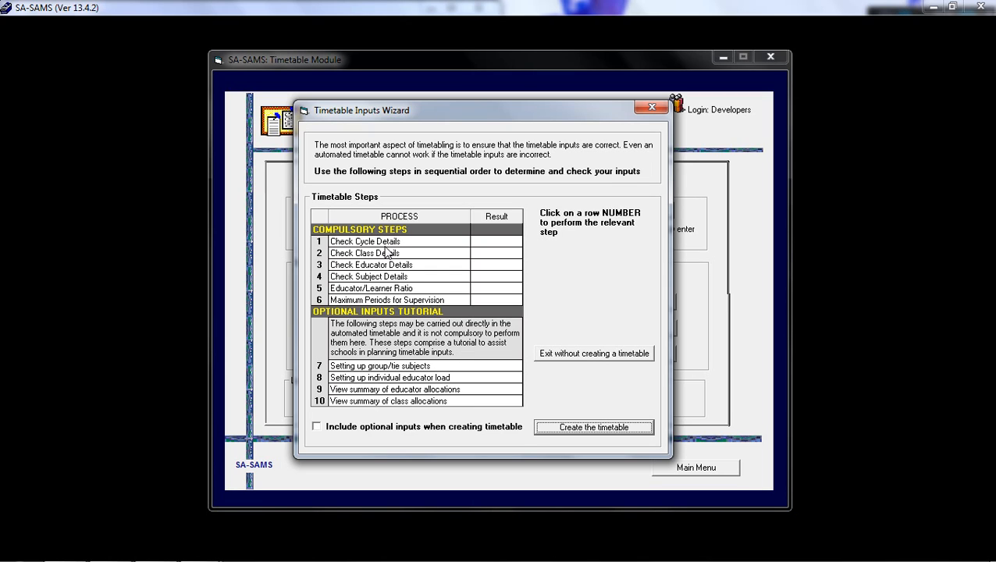
Step: Save the school cycle setup from the cycle details check and mark the cycle details as checked and correct
{"action": "left_click", "coordinate": [347, 243]}
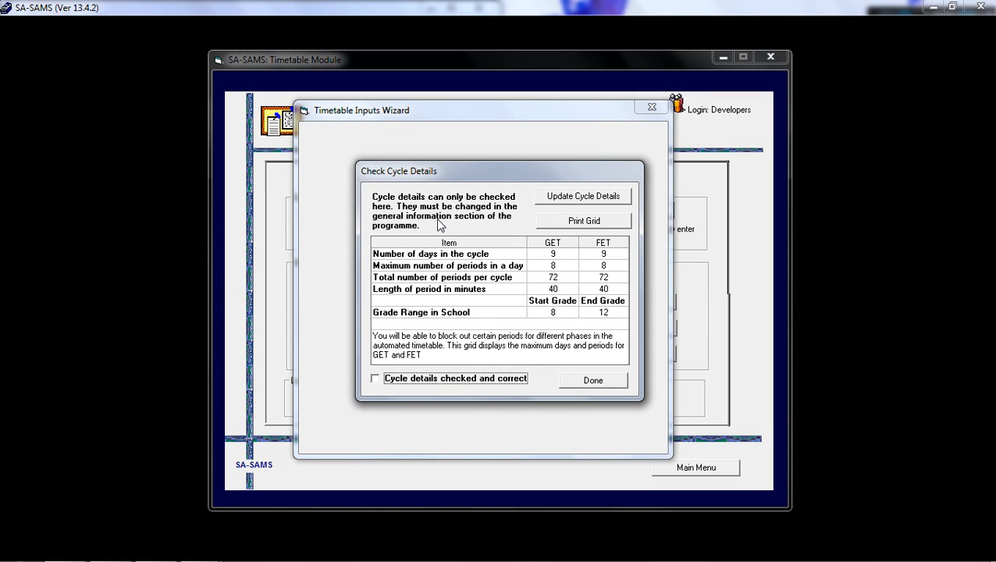
{"action": "left_click_drag", "start_coordinate": [435, 174], "coordinate": [419, 153]}
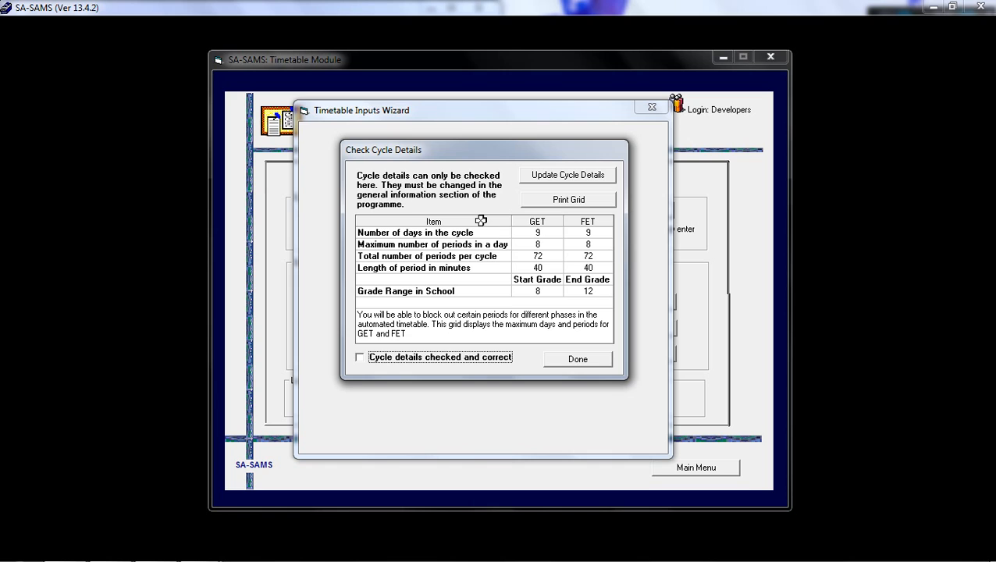
{"action": "left_click", "coordinate": [577, 178]}
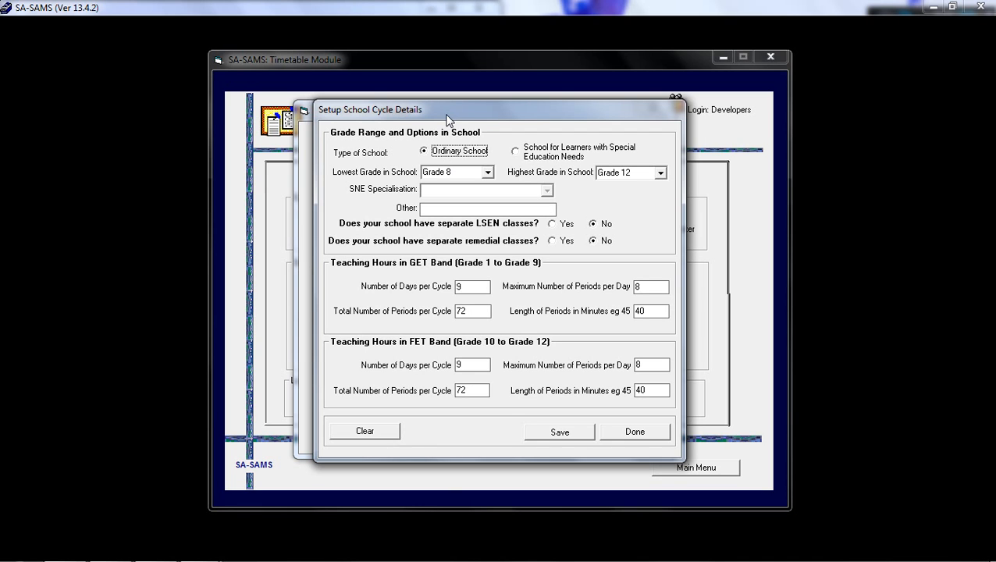
{"action": "left_click_drag", "start_coordinate": [454, 116], "coordinate": [422, 115]}
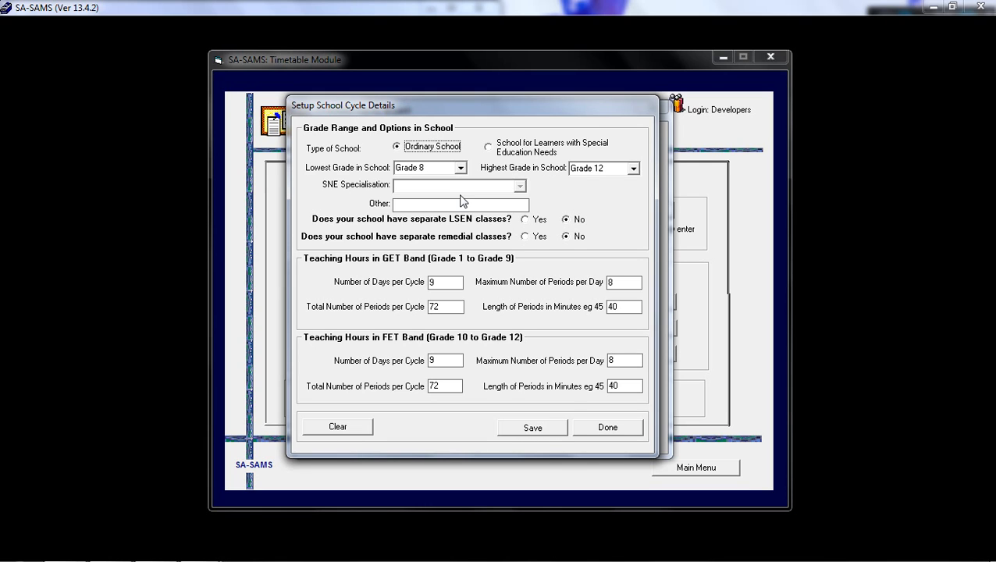
{"action": "left_click", "coordinate": [548, 432]}
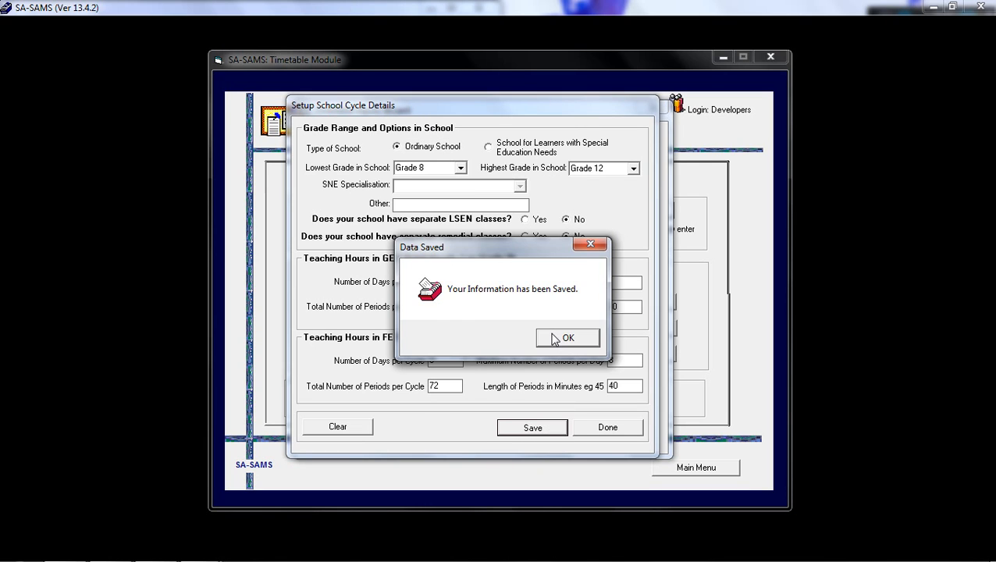
{"action": "left_click", "coordinate": [556, 338]}
{"action": "left_click", "coordinate": [581, 422]}
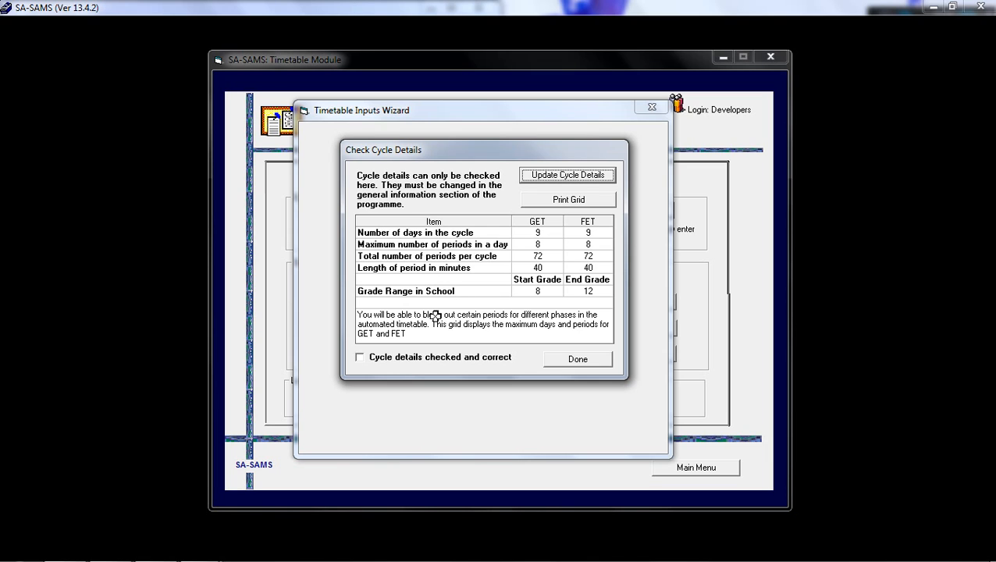
{"action": "left_click", "coordinate": [361, 358]}
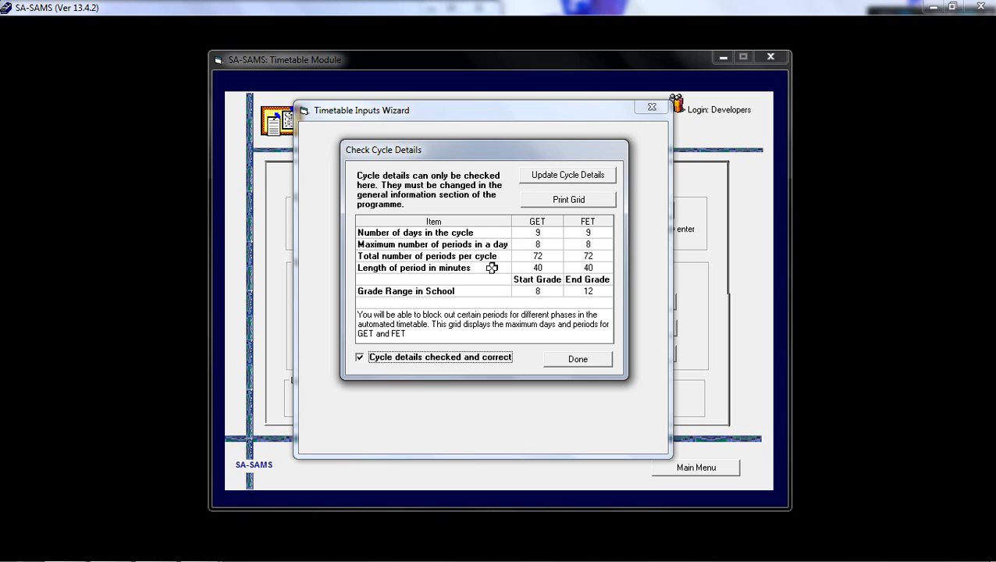
{"action": "left_click", "coordinate": [575, 365]}
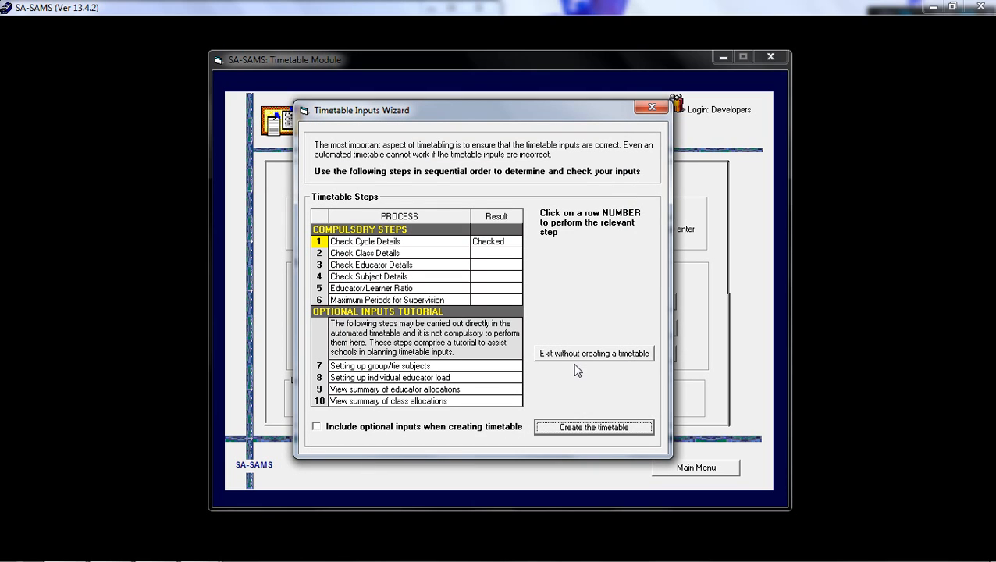
Step: Perform the class details check and mark the class details as checked and correct
{"action": "left_click", "coordinate": [341, 254]}
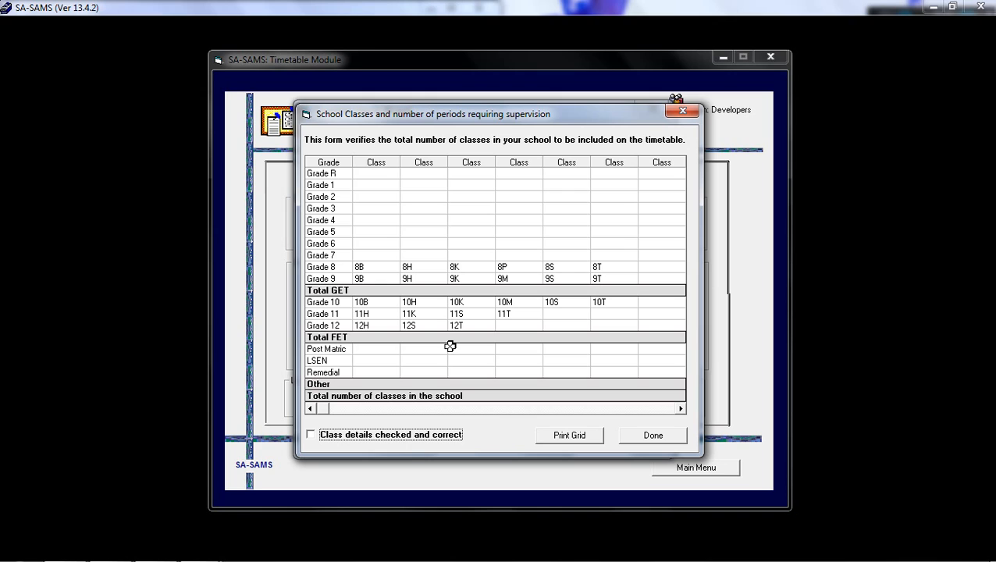
{"action": "left_click", "coordinate": [324, 438]}
{"action": "left_click", "coordinate": [646, 437]}
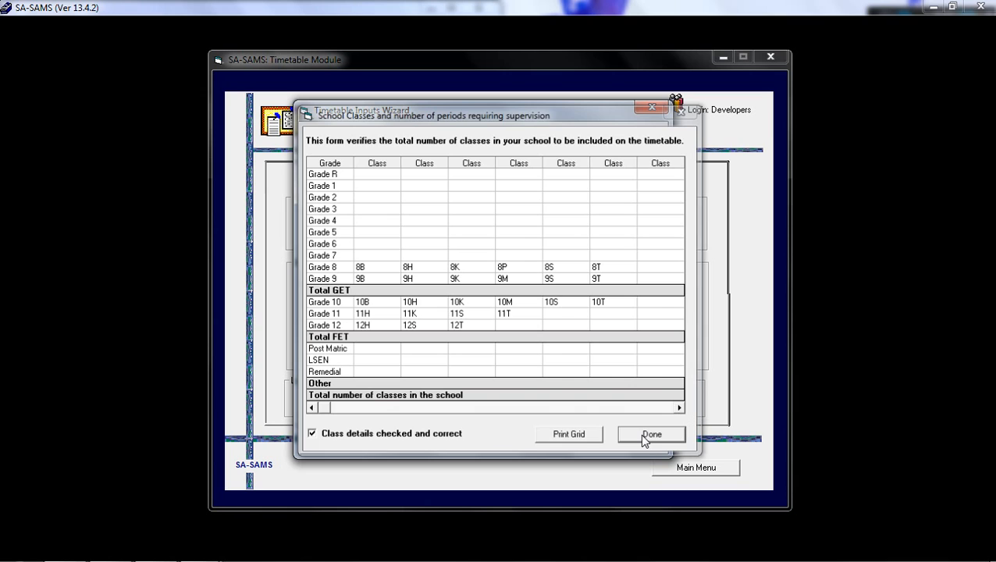
Step: Review the full educator list in the educator details check and mark the details as checked and correct
{"action": "left_click", "coordinate": [382, 266]}
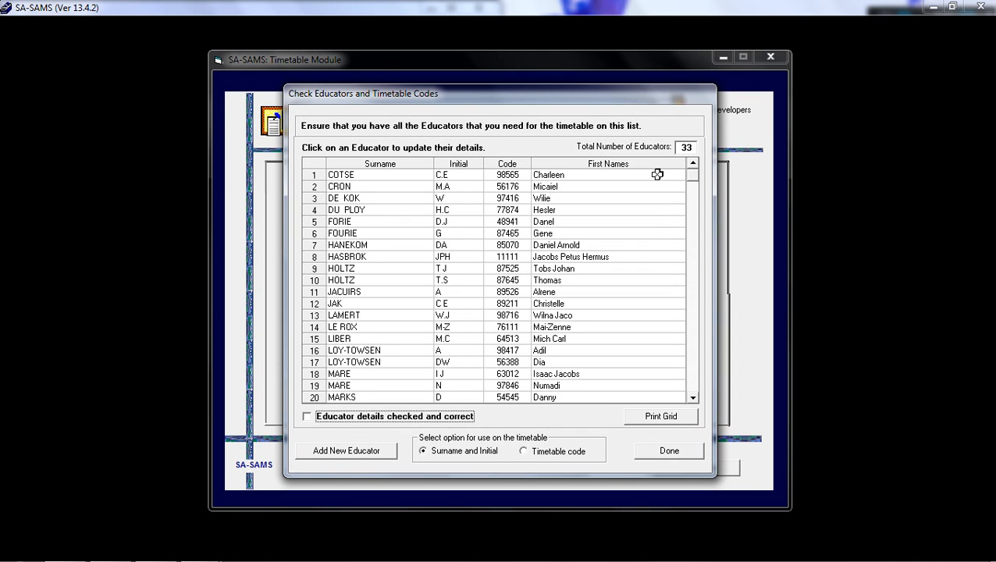
{"action": "scroll", "coordinate": [690, 387], "scroll_direction": "down", "scroll_amount": 2}
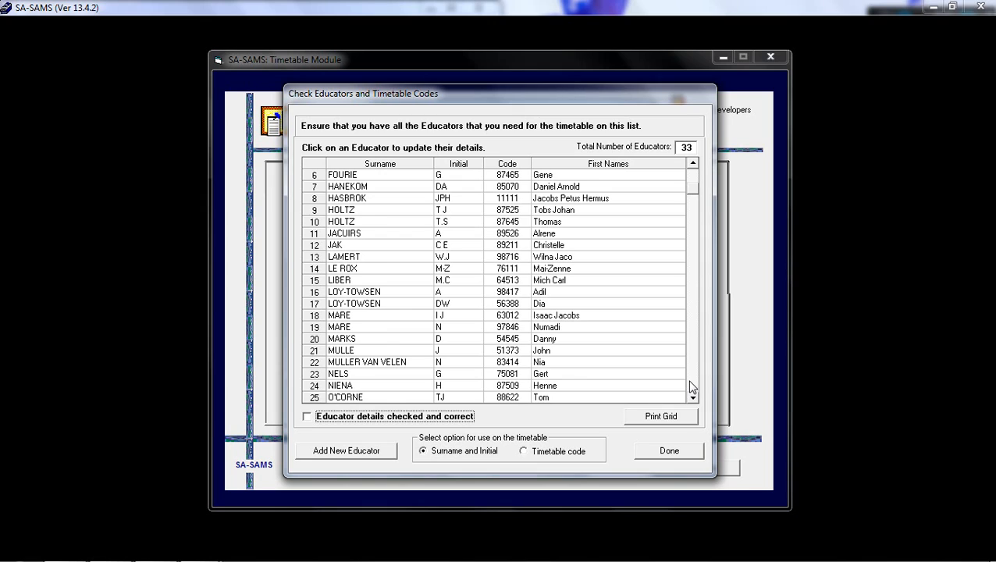
{"action": "scroll", "coordinate": [692, 392], "scroll_direction": "down", "scroll_amount": 2}
{"action": "scroll", "coordinate": [693, 398], "scroll_direction": "down", "scroll_amount": 2}
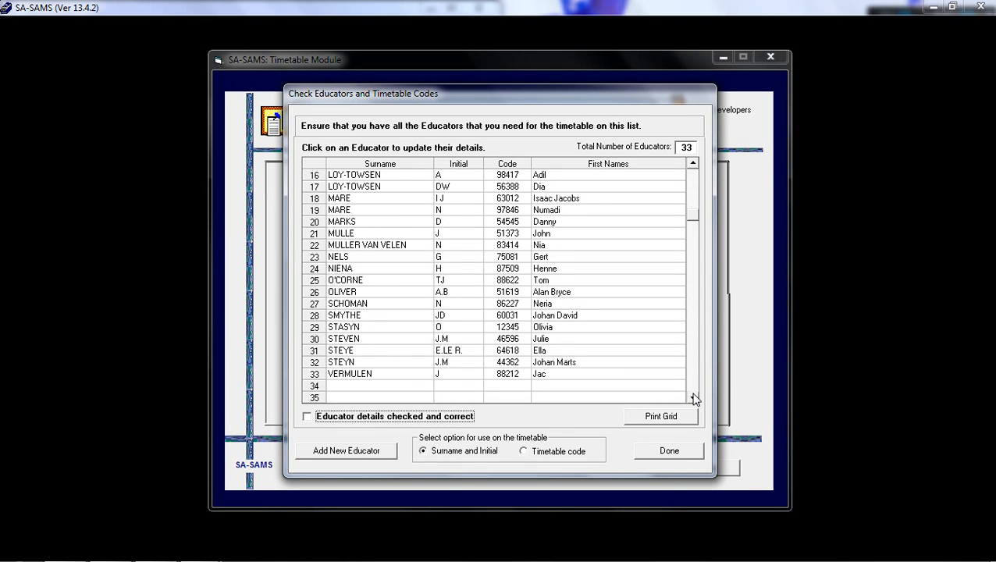
{"action": "scroll", "coordinate": [694, 398], "scroll_direction": "down", "scroll_amount": 2}
{"action": "left_click", "coordinate": [693, 398]}
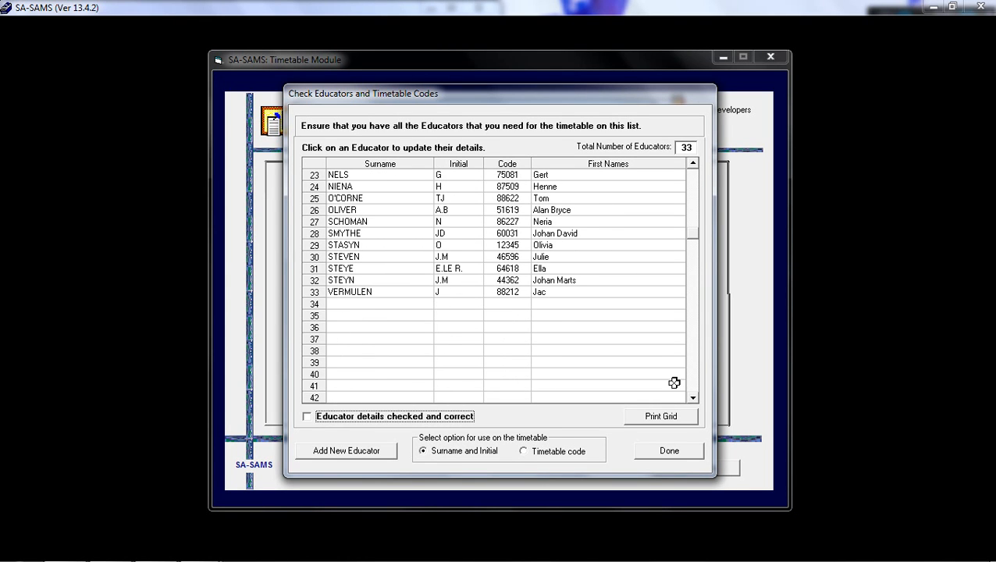
{"action": "scroll", "coordinate": [698, 164], "scroll_direction": "up", "scroll_amount": 2}
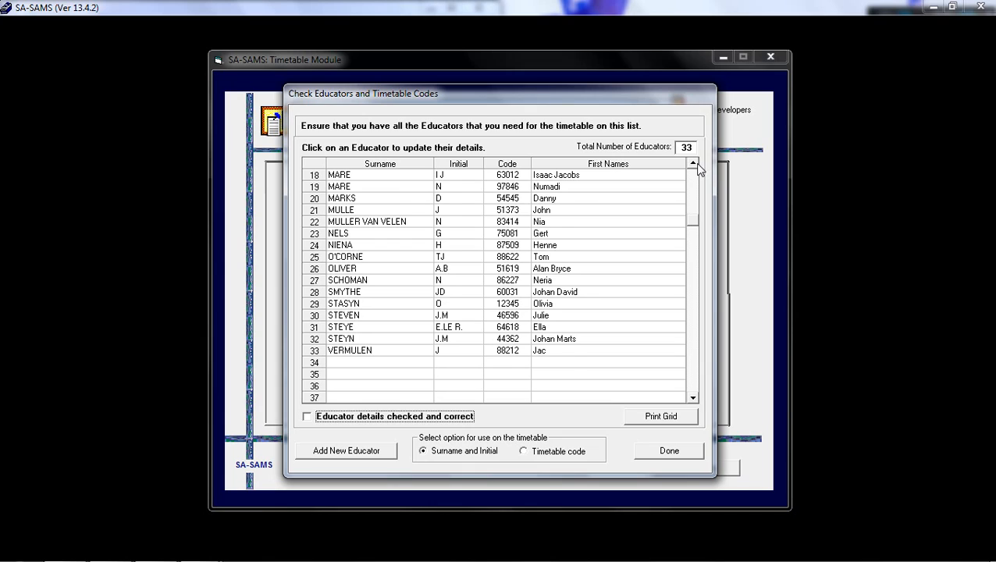
{"action": "left_click", "coordinate": [697, 164]}
{"action": "left_click", "coordinate": [364, 414]}
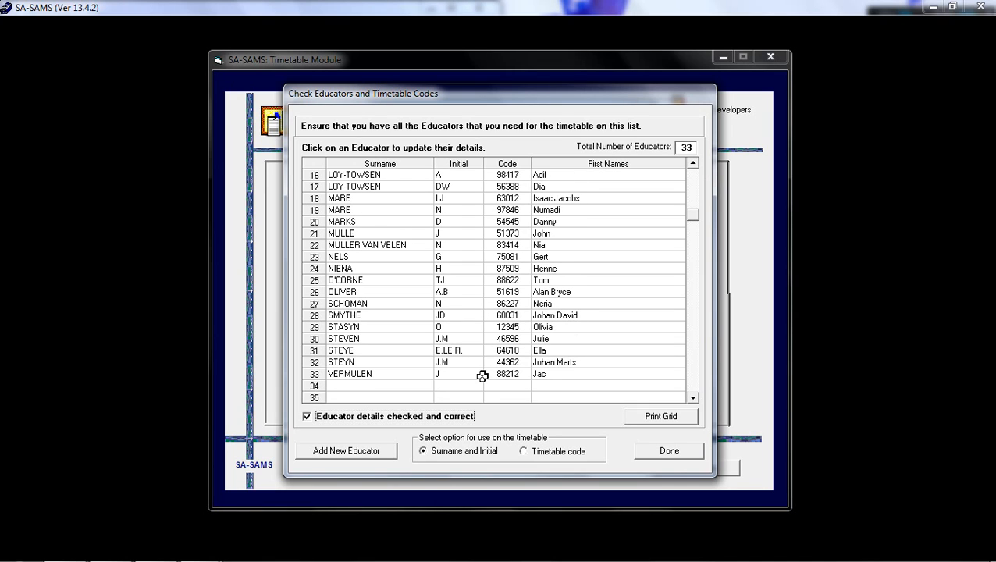
{"action": "left_click", "coordinate": [669, 460]}
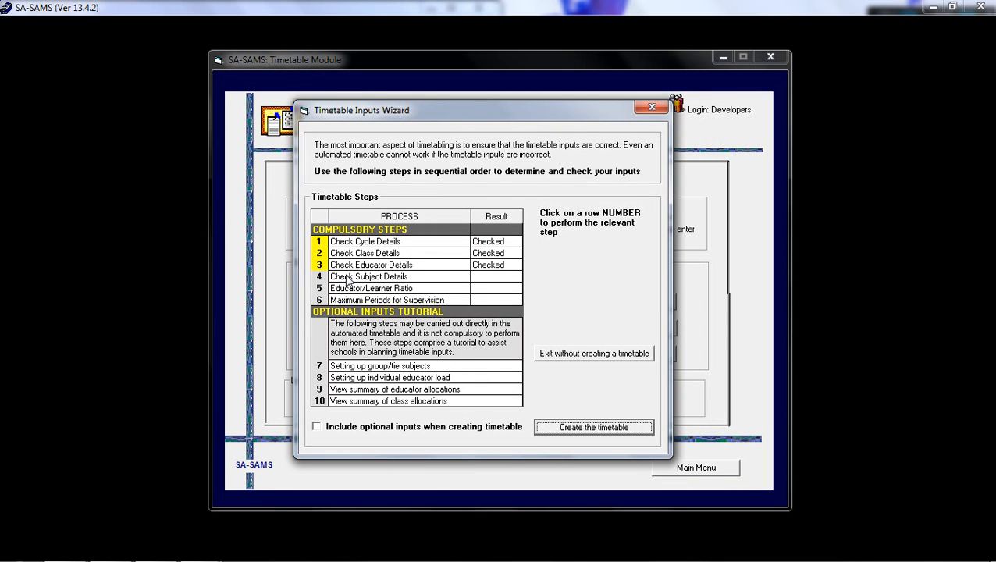
Step: Start the subject details check and open the school subject maintenance list to update the subjects
{"action": "left_click", "coordinate": [361, 278]}
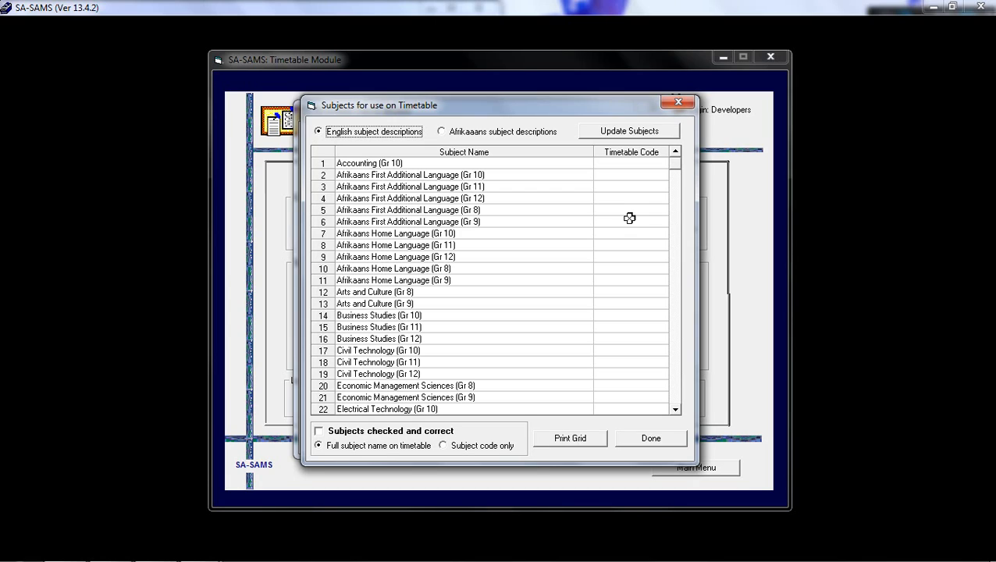
{"action": "left_click", "coordinate": [506, 165]}
{"action": "left_click", "coordinate": [490, 199]}
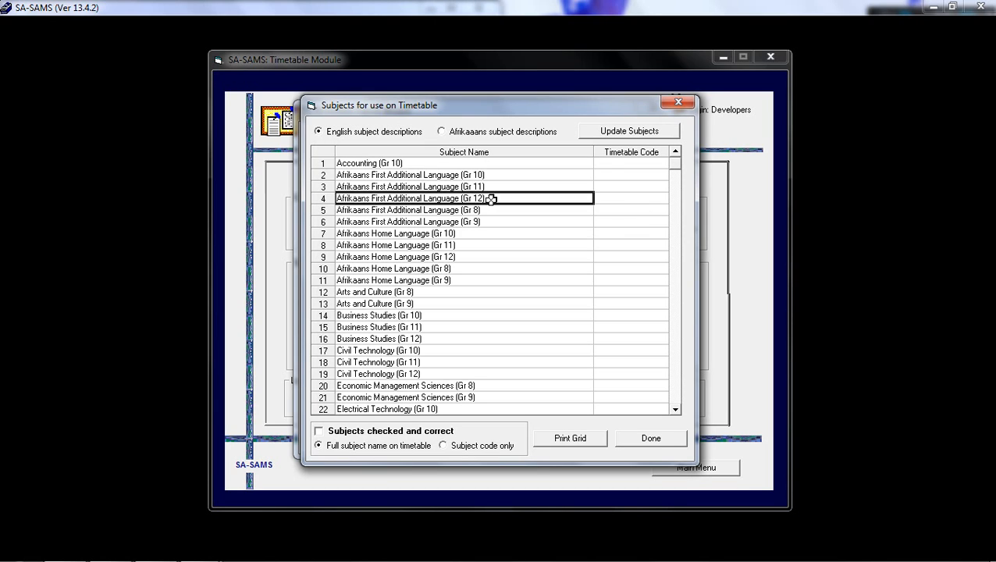
{"action": "left_click", "coordinate": [614, 160]}
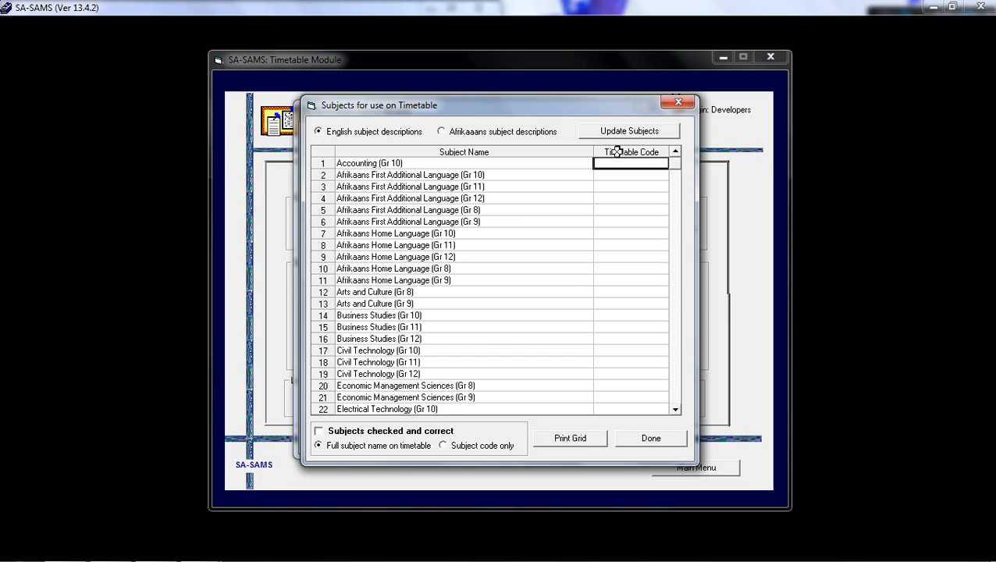
{"action": "left_click", "coordinate": [622, 130]}
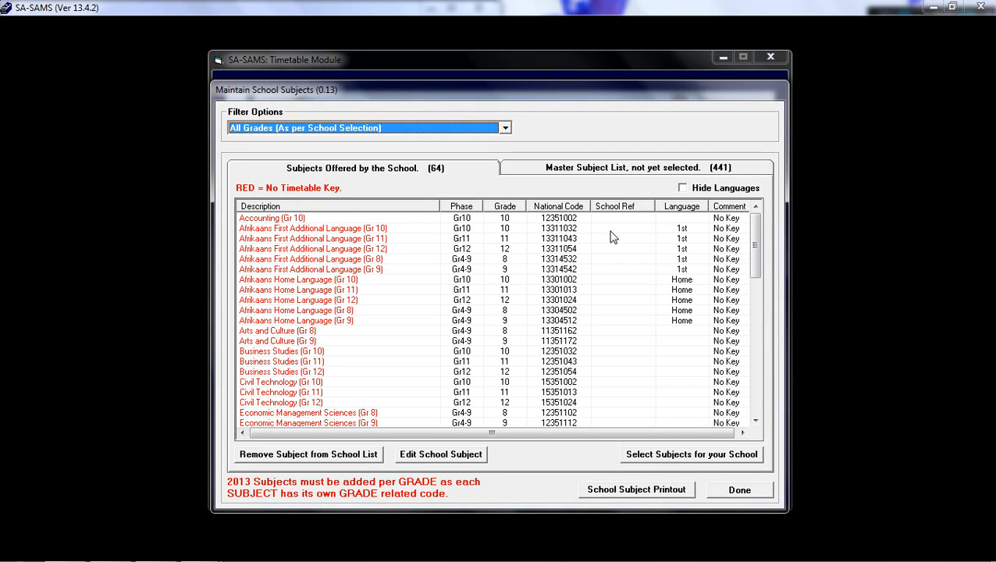
Step: Set the unique timetable key of Accounting (Gr 10) to 12345678, save it and return to the timetable subject list
{"action": "left_click", "coordinate": [405, 218]}
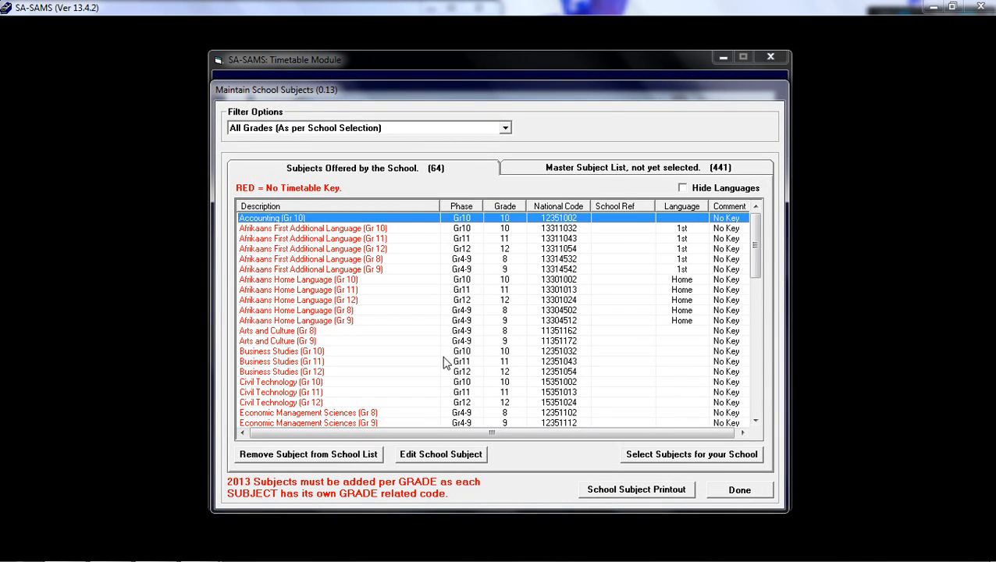
{"action": "left_click", "coordinate": [459, 460]}
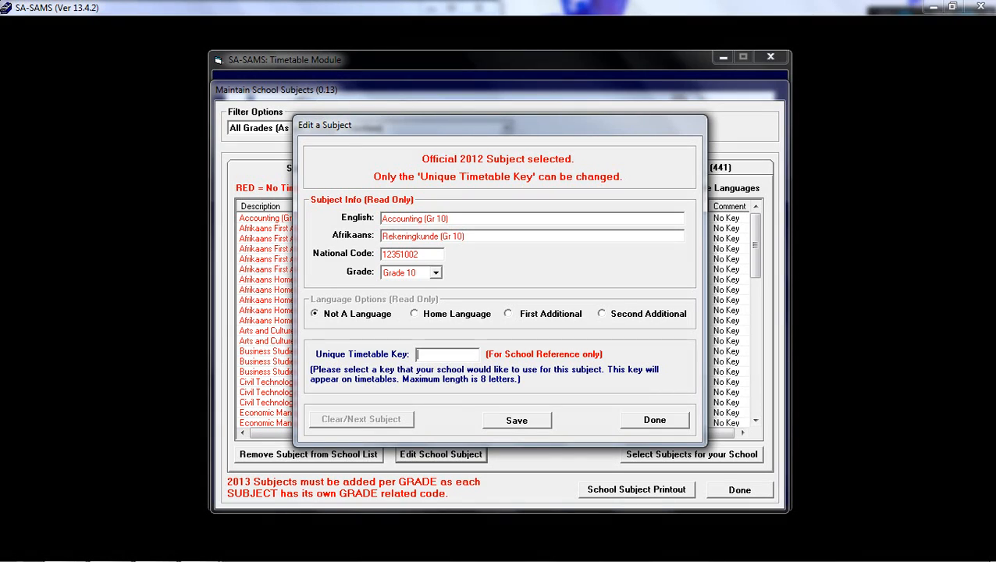
{"action": "type", "text": "12"}
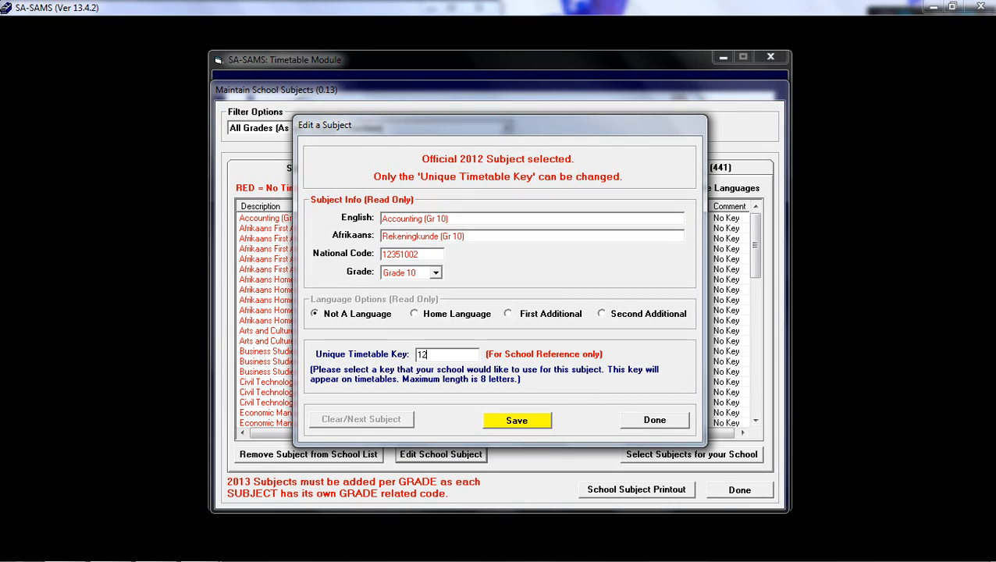
{"action": "type", "text": "345678"}
{"action": "left_click", "coordinate": [511, 422]}
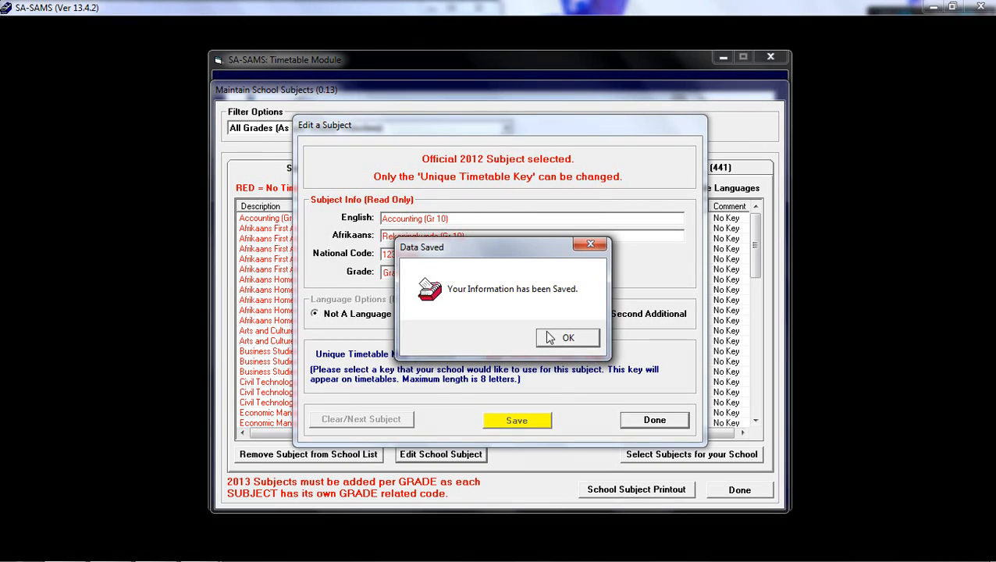
{"action": "left_click", "coordinate": [548, 333]}
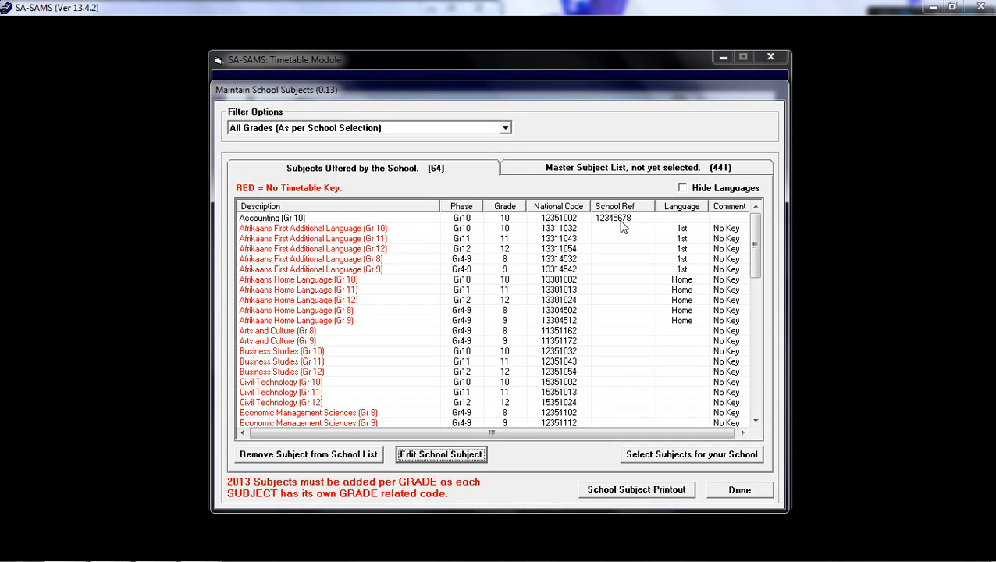
{"action": "left_click", "coordinate": [724, 489]}
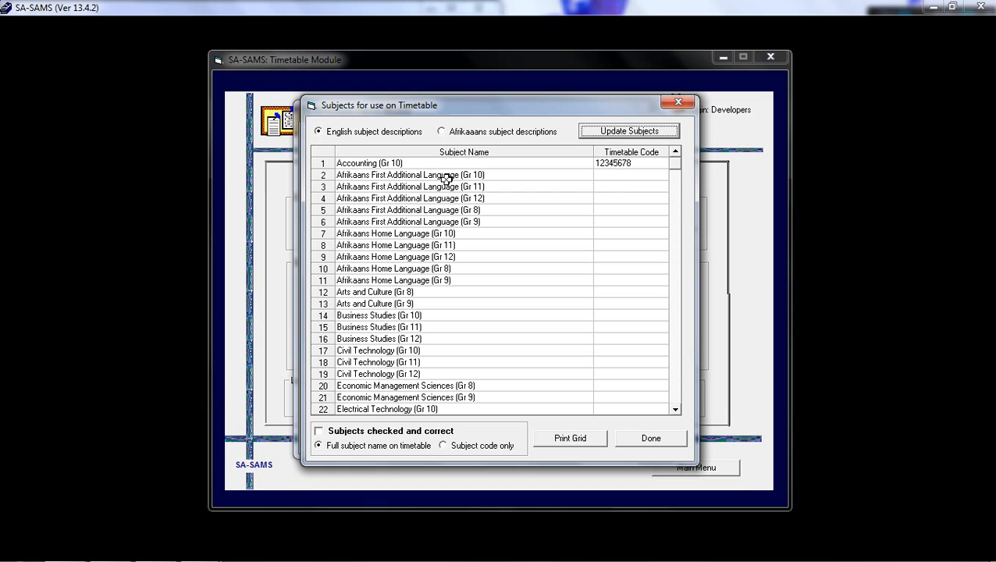
Step: Review the timetable subject list, mark the subjects as checked and correct, and finish the subject details check
{"action": "left_click", "coordinate": [676, 410]}
{"action": "left_click", "coordinate": [676, 410]}
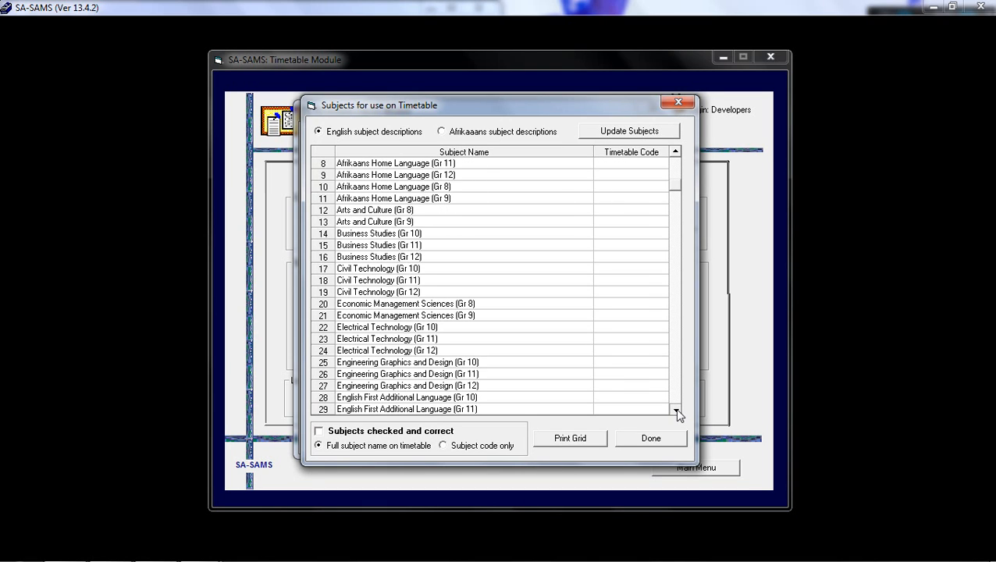
{"action": "left_click", "coordinate": [676, 409]}
{"action": "left_click", "coordinate": [675, 410]}
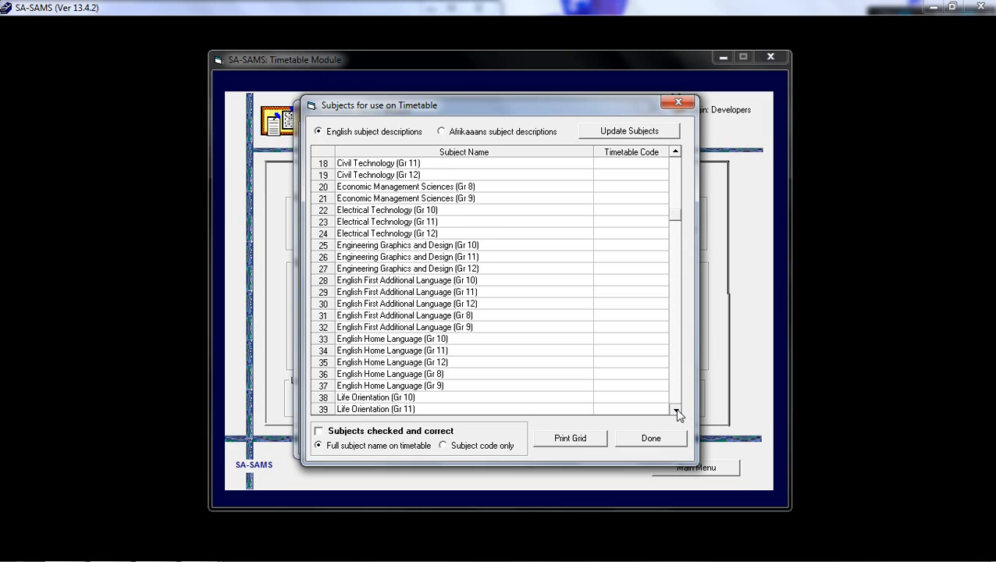
{"action": "left_click", "coordinate": [675, 410]}
{"action": "left_click", "coordinate": [676, 410]}
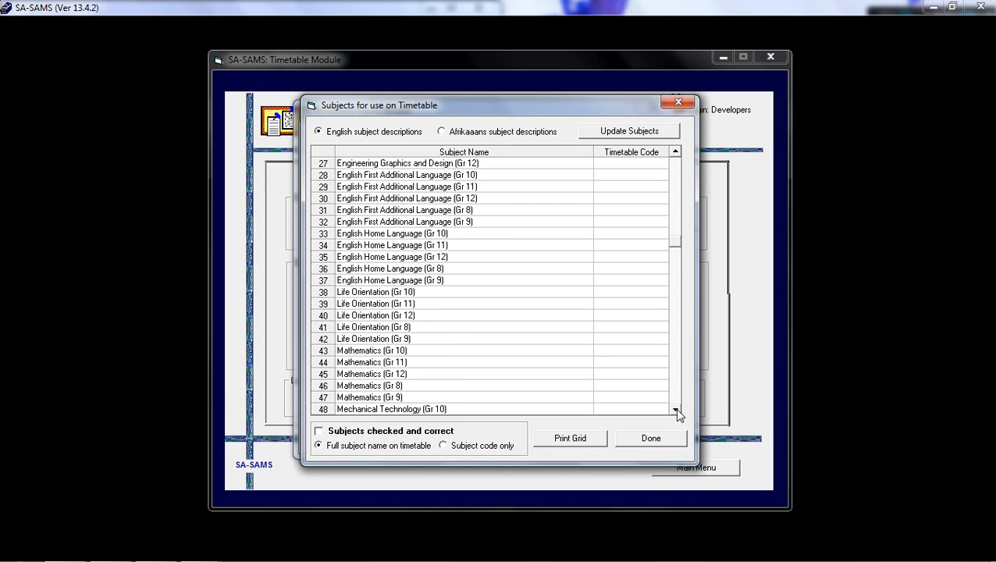
{"action": "left_click", "coordinate": [675, 410]}
{"action": "left_click", "coordinate": [321, 434]}
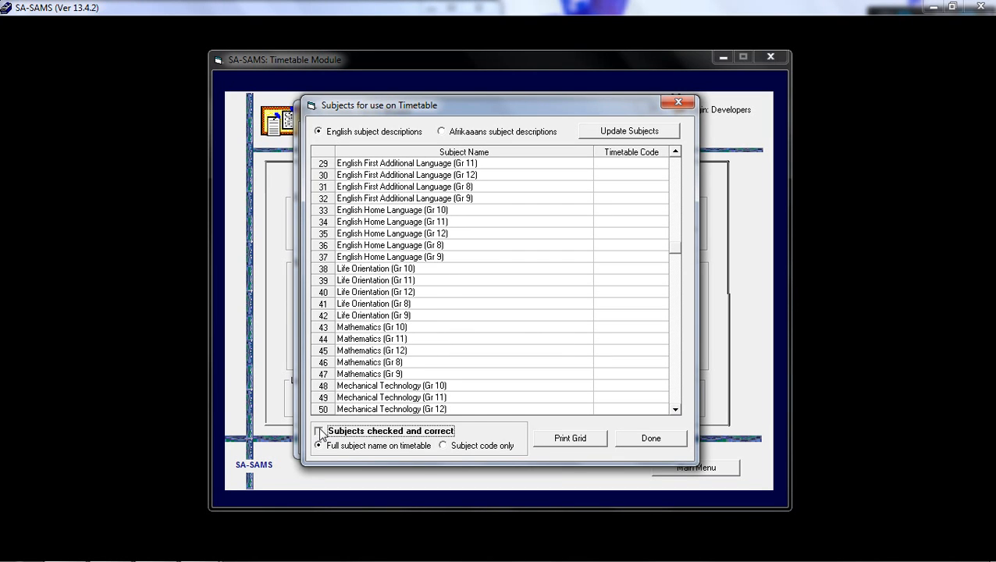
{"action": "left_click", "coordinate": [651, 440]}
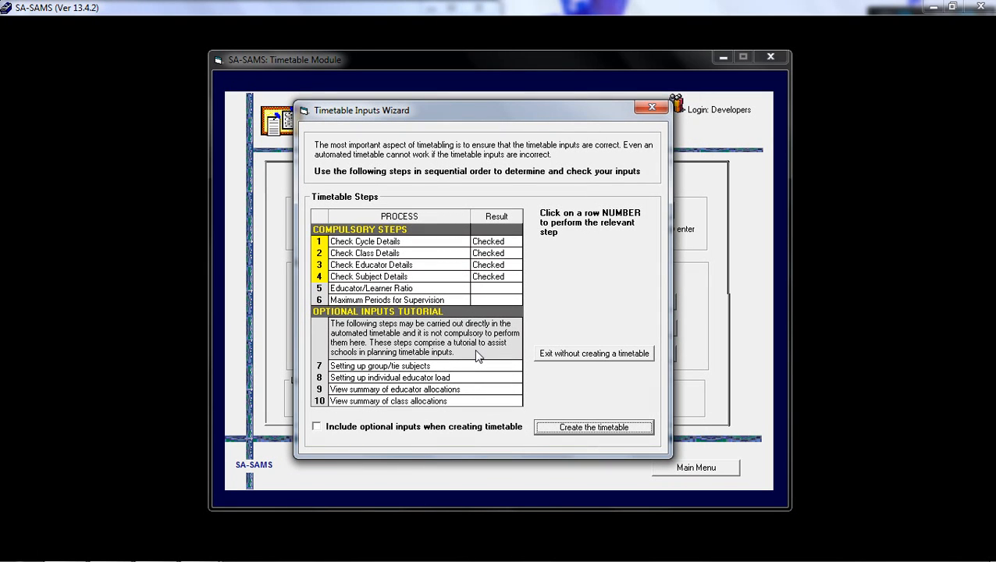
Step: Start the educator/learner ratio check, enter a provincial ratio of 50 and calculate the total educators
{"action": "left_click", "coordinate": [402, 288]}
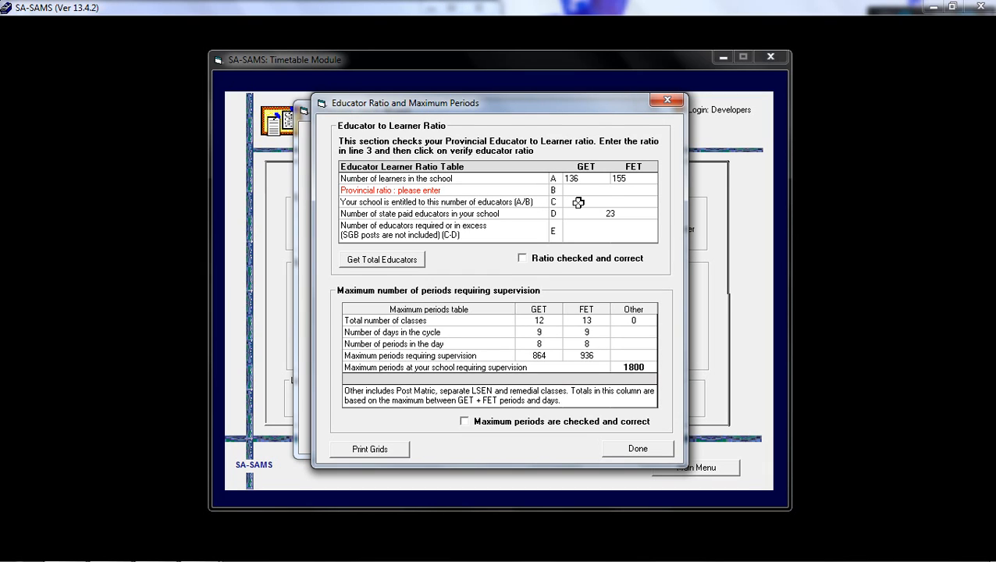
{"action": "left_click", "coordinate": [611, 192]}
{"action": "type", "text": "5"}
{"action": "key", "text": "Return"}
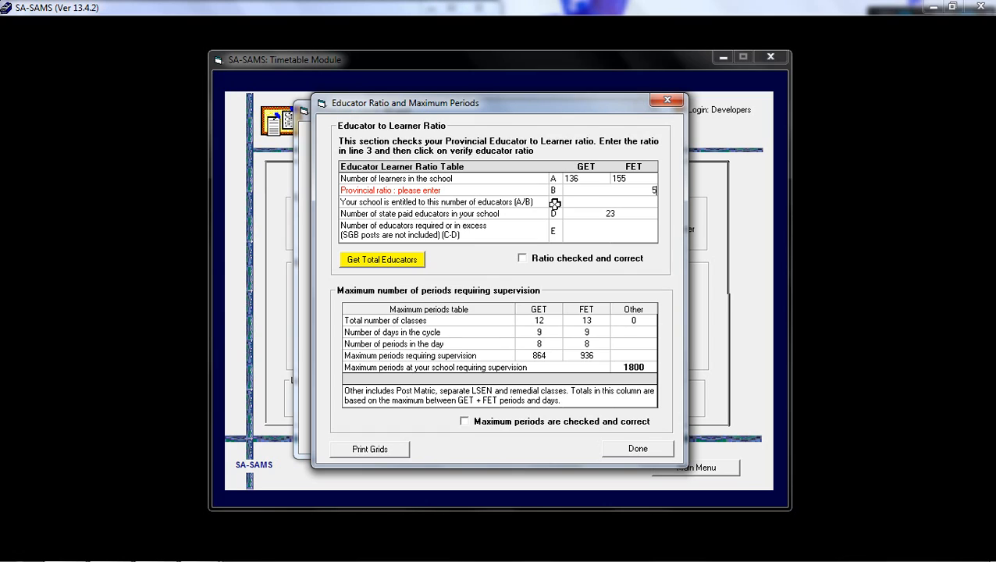
{"action": "type", "text": "0"}
{"action": "left_click", "coordinate": [580, 198]}
{"action": "left_click", "coordinate": [394, 264]}
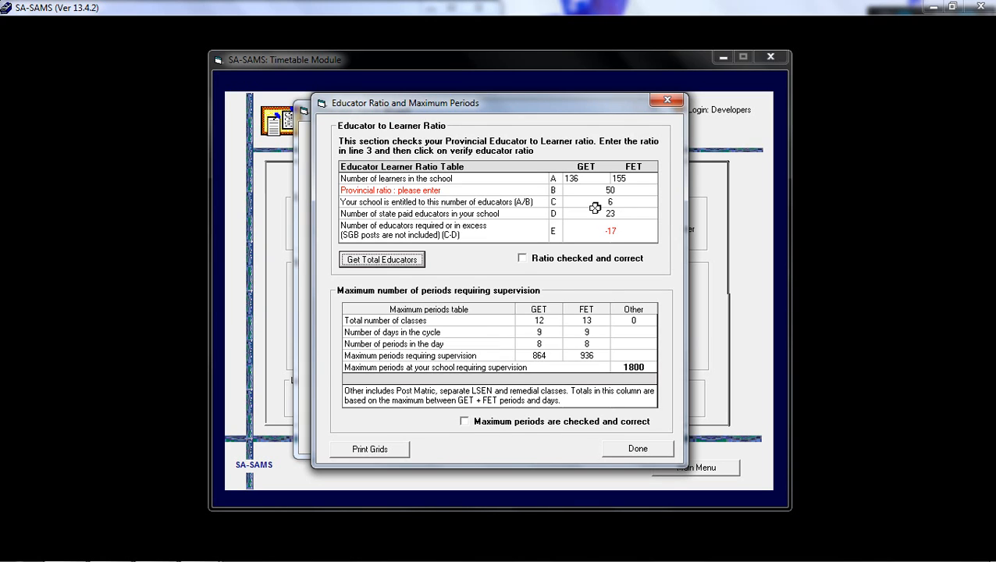
Step: Change the provincial ratio to 12 and recalculate the total educators
{"action": "key", "text": "Tab"}
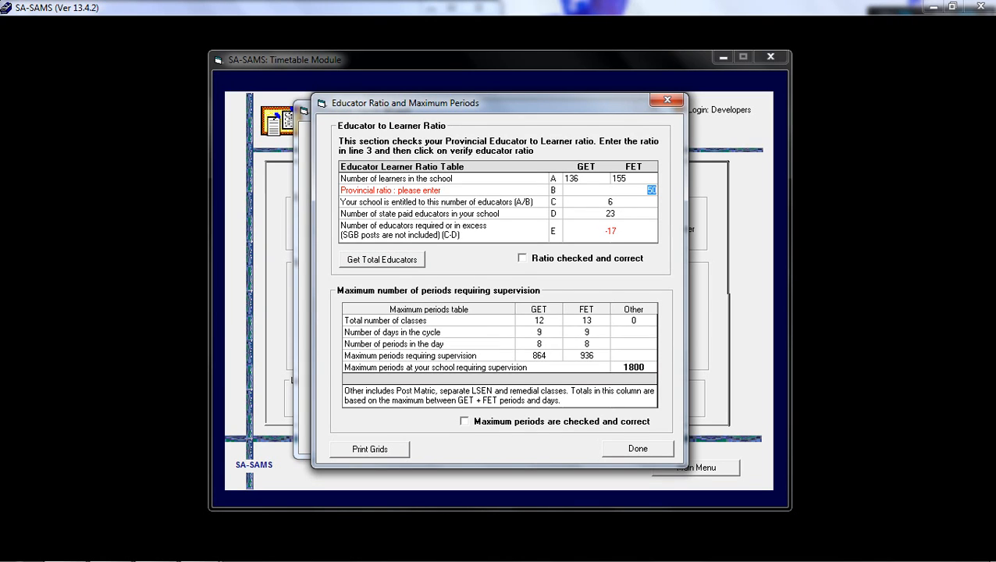
{"action": "type", "text": "12"}
{"action": "key", "text": "Tab"}
{"action": "key", "text": "shift+Tab"}
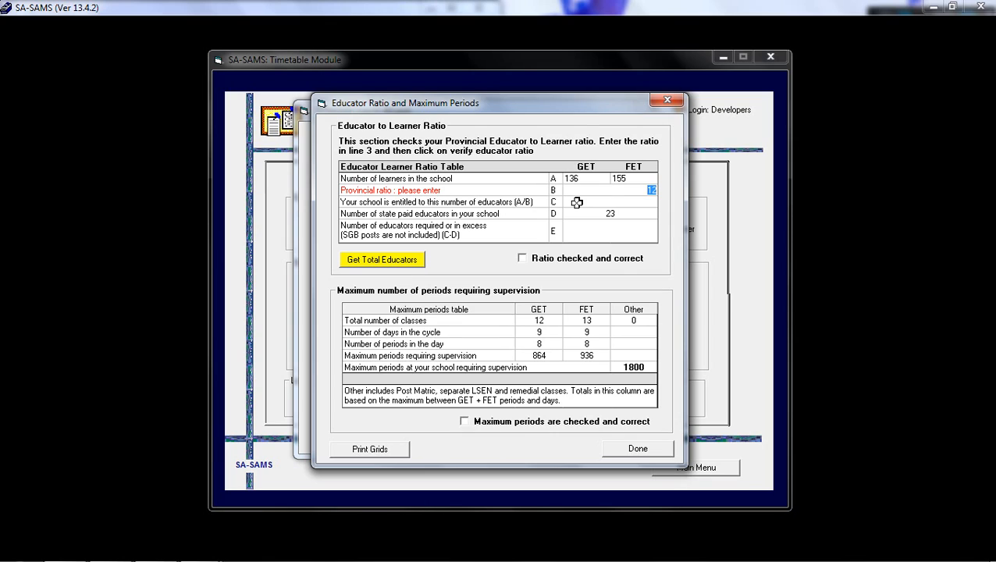
{"action": "left_click", "coordinate": [407, 266]}
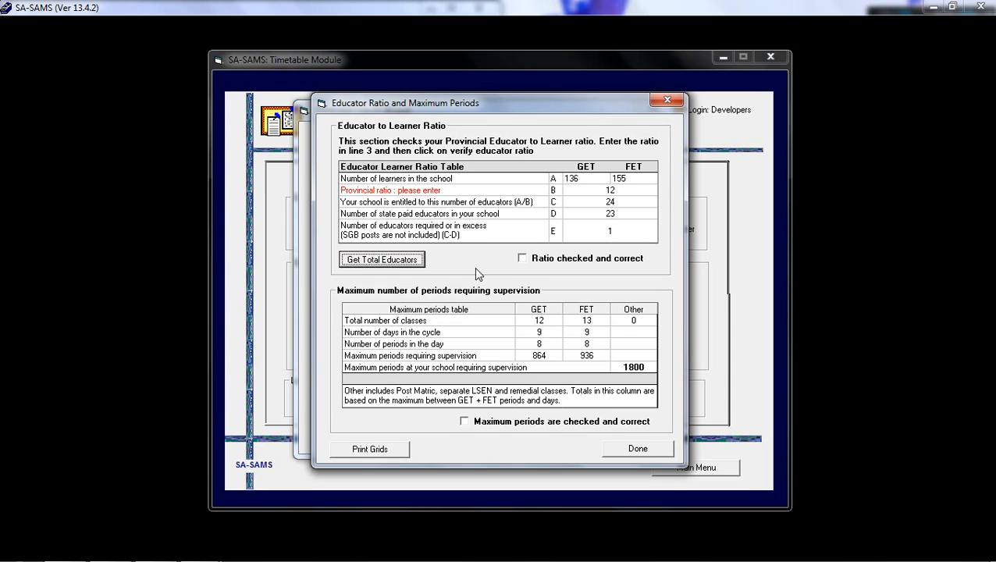
Step: Mark both the ratio and the maximum periods as checked and correct, and finish the check
{"action": "left_click", "coordinate": [524, 262]}
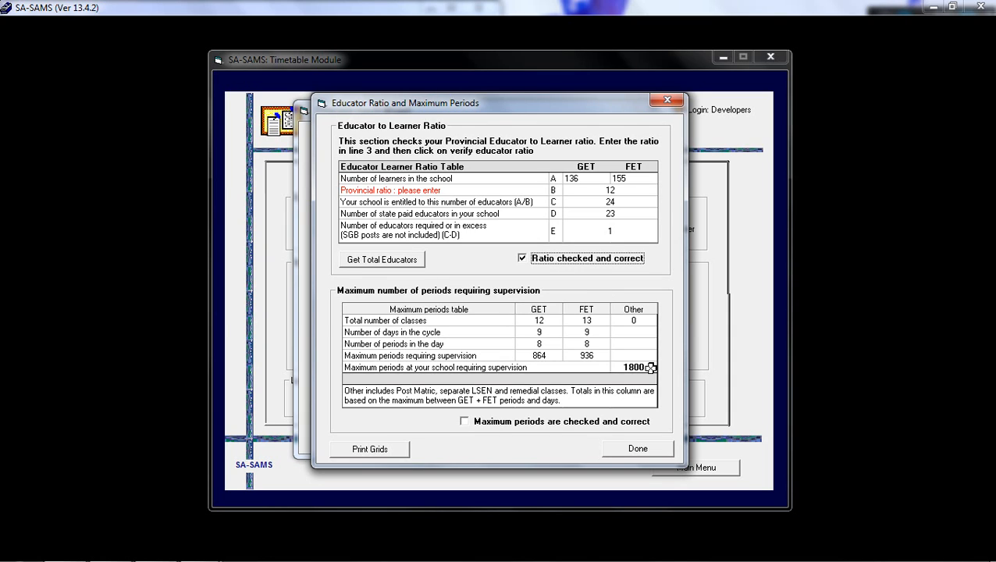
{"action": "left_click", "coordinate": [465, 422]}
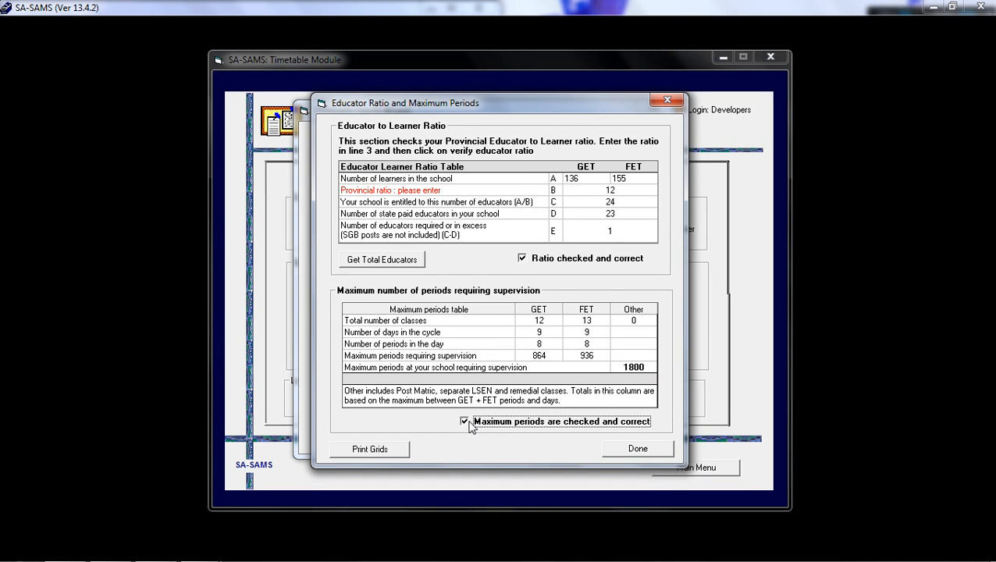
{"action": "left_click", "coordinate": [651, 450]}
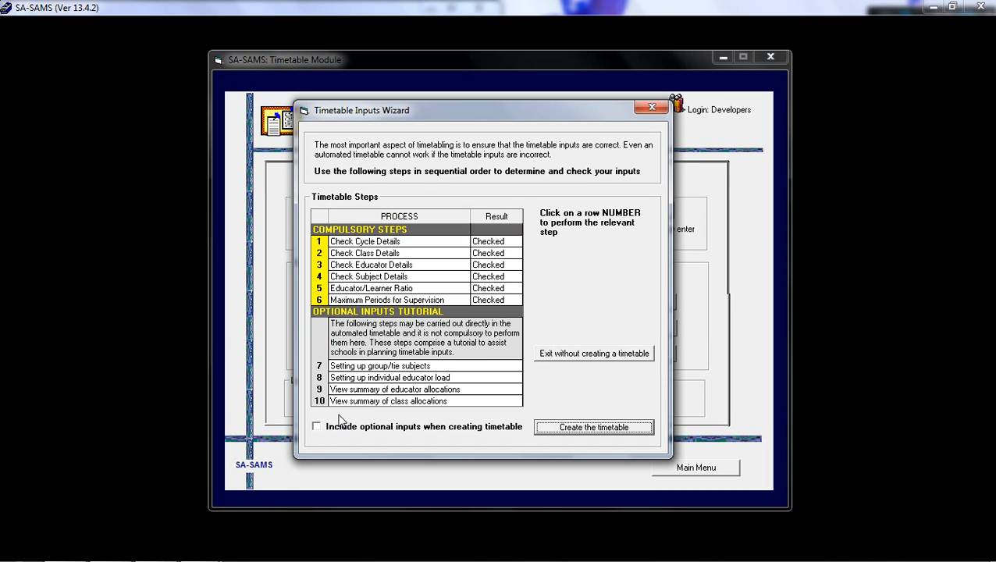
Step: Include the optional inputs and create the timetable from the wizard
{"action": "left_click", "coordinate": [316, 426]}
{"action": "left_click", "coordinate": [318, 428]}
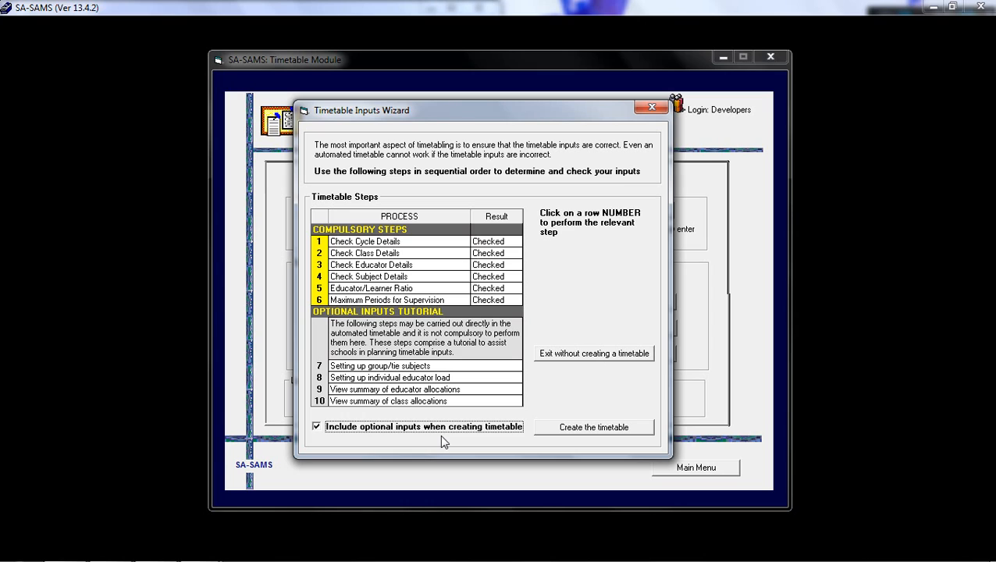
{"action": "left_click", "coordinate": [597, 433]}
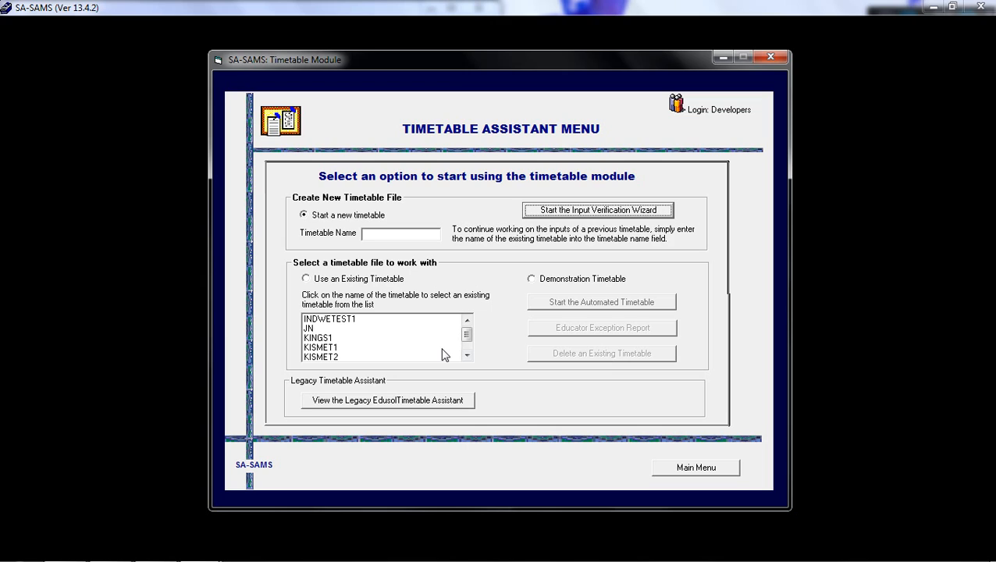
Step: Choose the existing timetable TEST and start it in the automated timetable program
{"action": "left_click_drag", "start_coordinate": [466, 341], "coordinate": [464, 355]}
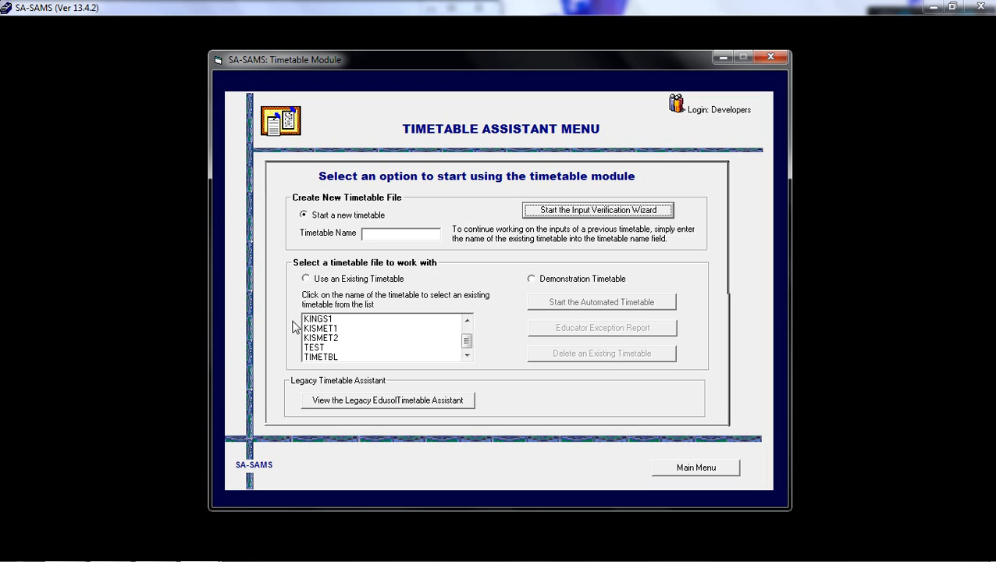
{"action": "left_click", "coordinate": [306, 279]}
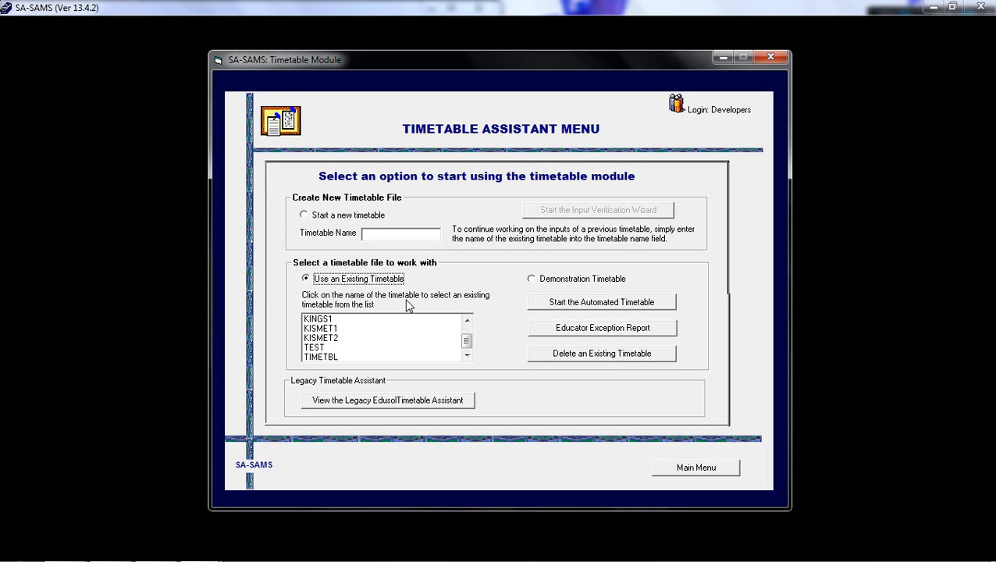
{"action": "left_click", "coordinate": [317, 348]}
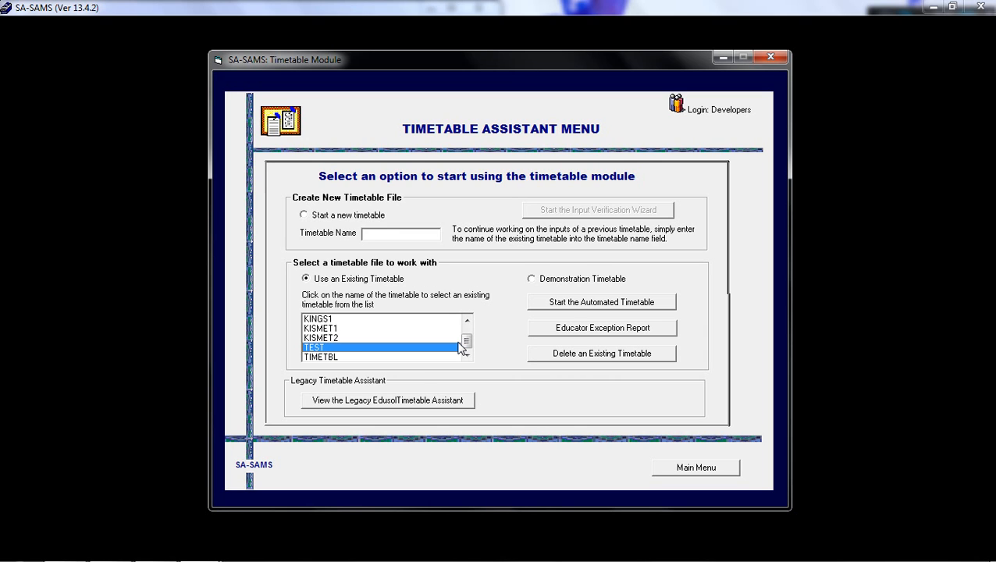
{"action": "left_click", "coordinate": [661, 303]}
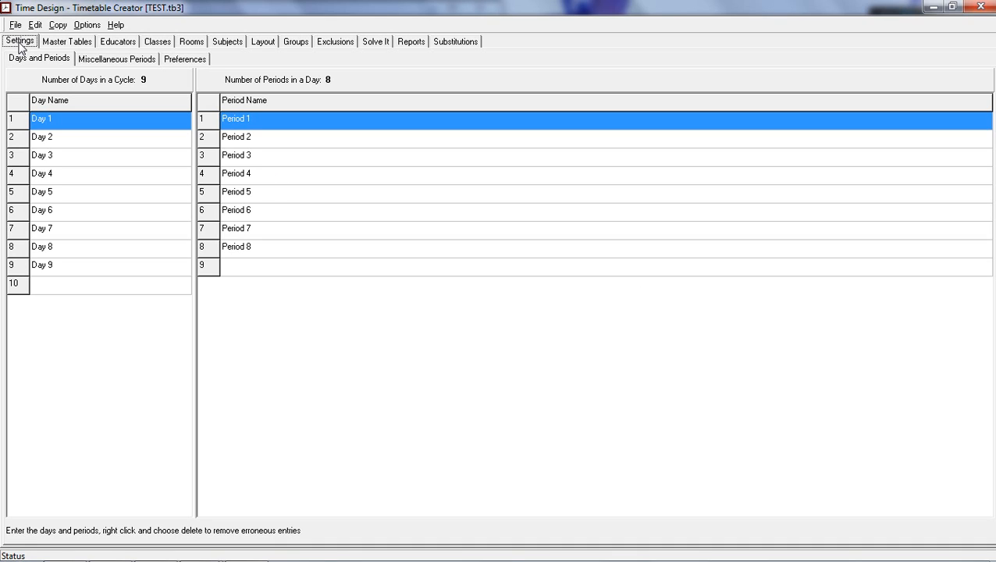
Step: Examine the days and periods, the miscellaneous periods and the group naming order options in the timetable settings
{"action": "left_click", "coordinate": [25, 62]}
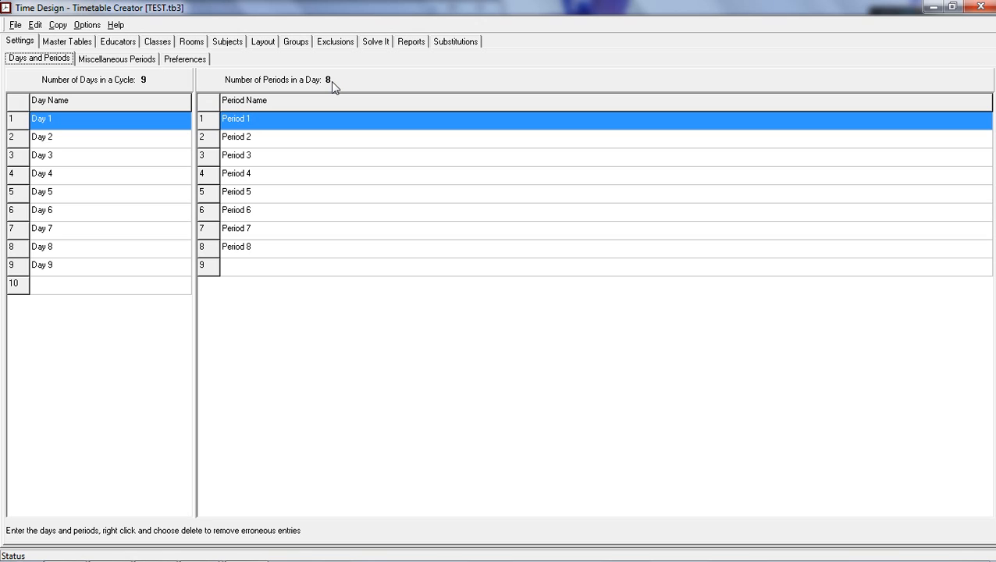
{"action": "left_click", "coordinate": [114, 59]}
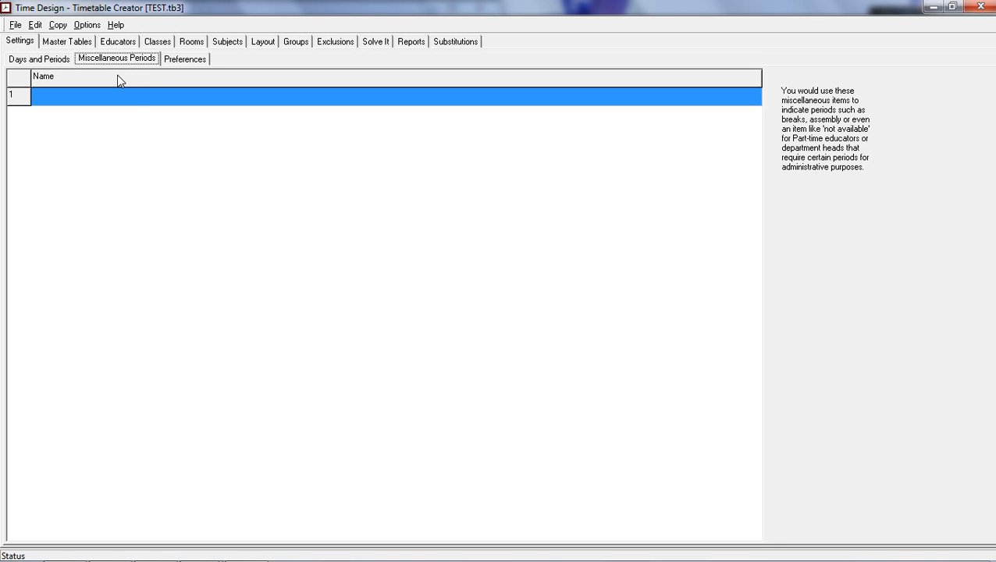
{"action": "left_click", "coordinate": [171, 61]}
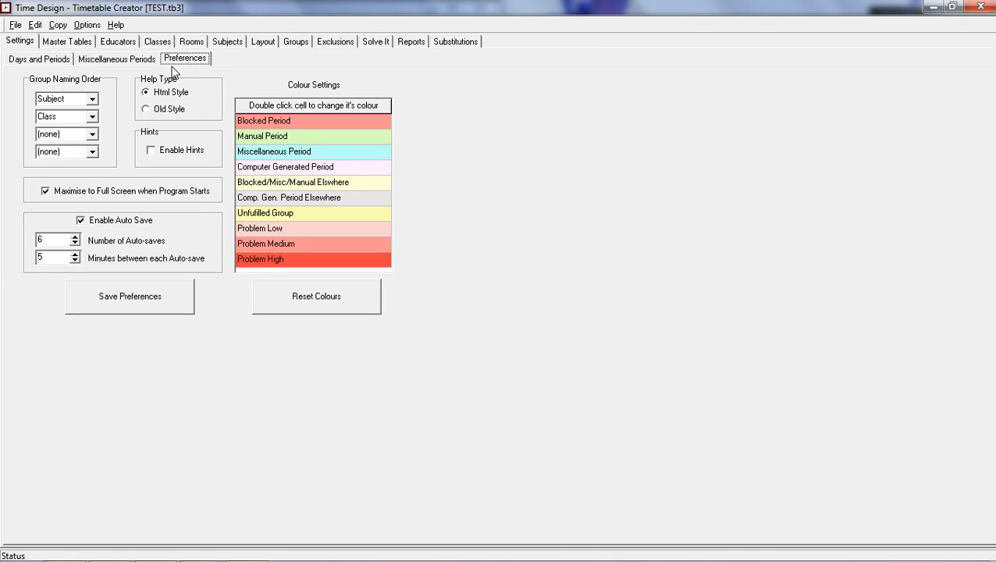
{"action": "left_click", "coordinate": [95, 104]}
{"action": "left_click", "coordinate": [99, 118]}
{"action": "left_click", "coordinate": [92, 134]}
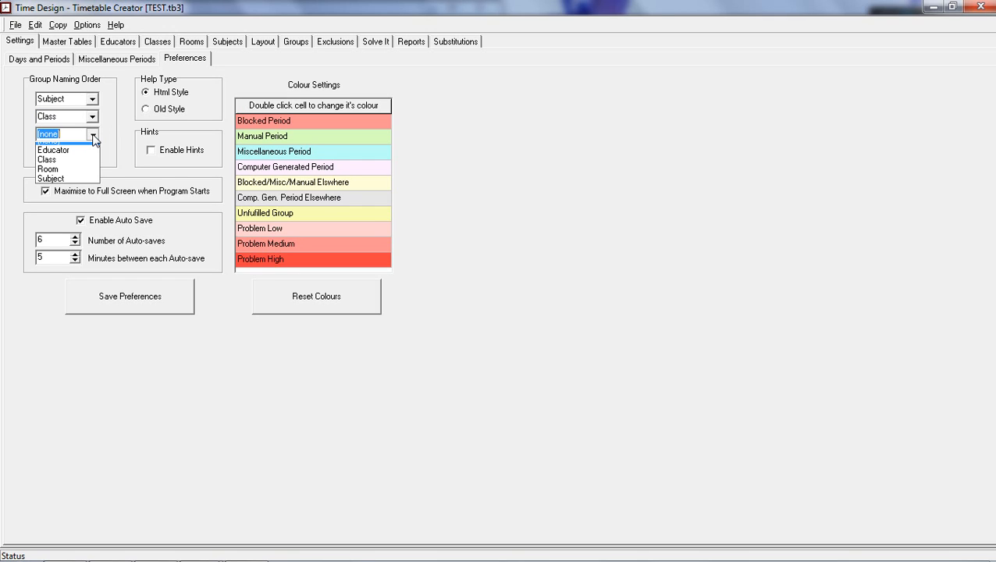
{"action": "left_click", "coordinate": [93, 136]}
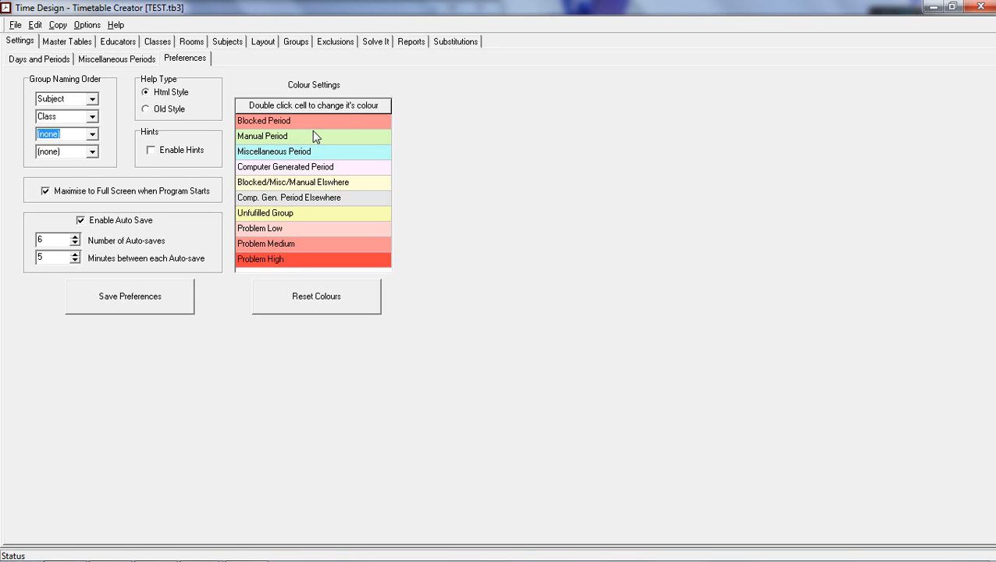
Step: Set the Blocked Period colour to bright red and save the preferences
{"action": "left_click", "coordinate": [291, 118]}
{"action": "double_click", "coordinate": [293, 122]}
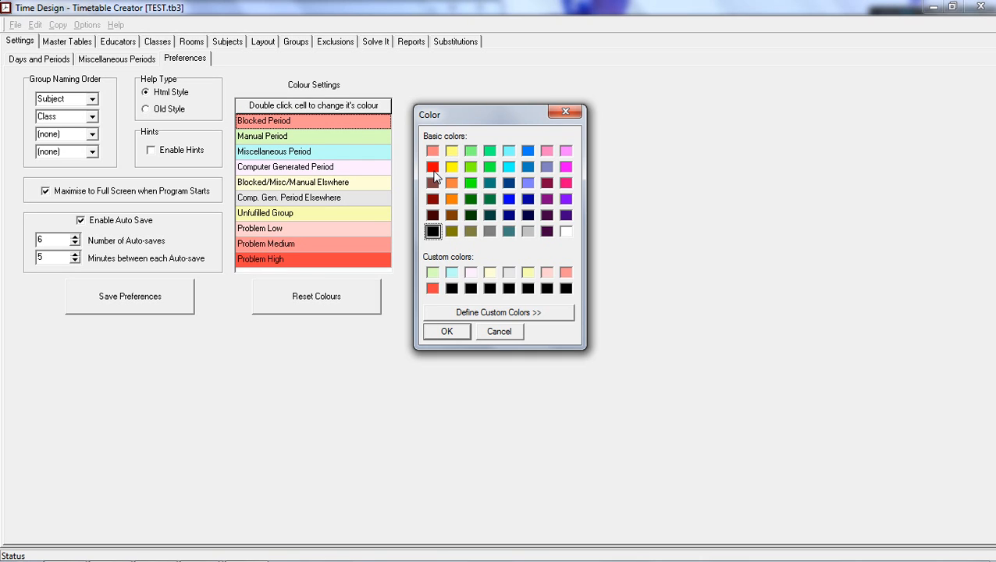
{"action": "left_click", "coordinate": [433, 167]}
{"action": "left_click", "coordinate": [447, 331]}
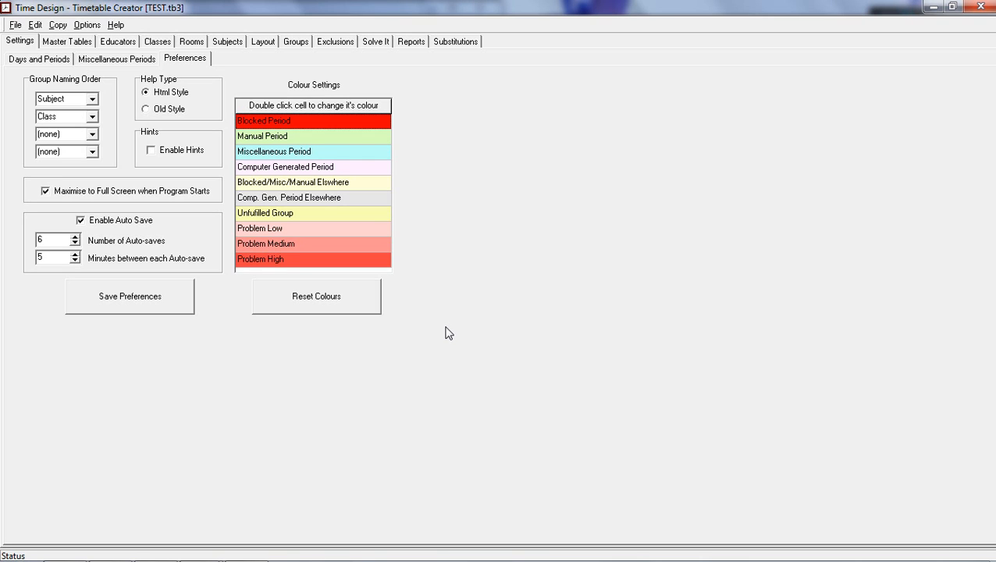
{"action": "left_click", "coordinate": [350, 139]}
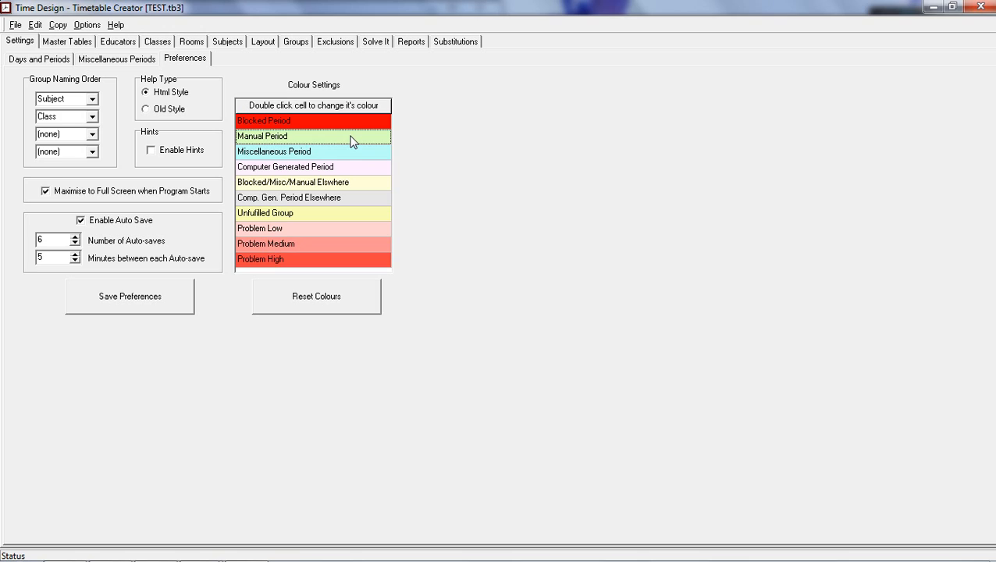
{"action": "left_click", "coordinate": [354, 153]}
{"action": "left_click", "coordinate": [357, 167]}
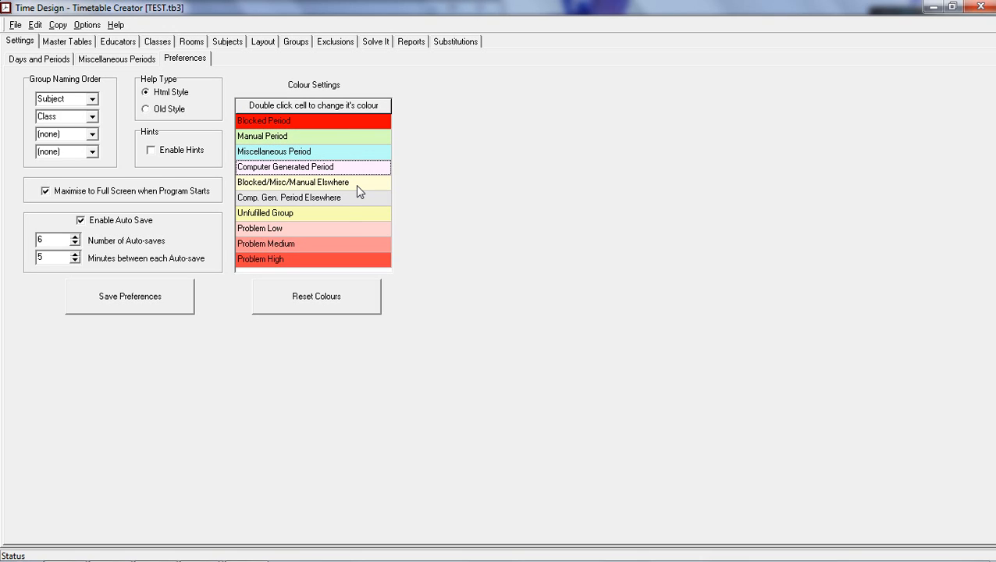
{"action": "left_click", "coordinate": [351, 198]}
{"action": "left_click", "coordinate": [347, 223]}
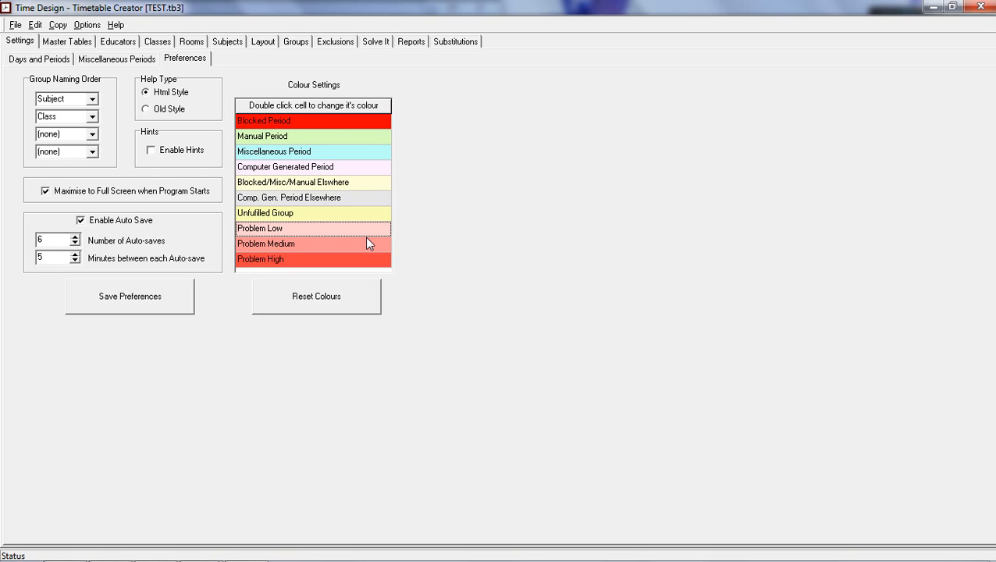
{"action": "left_click", "coordinate": [165, 304]}
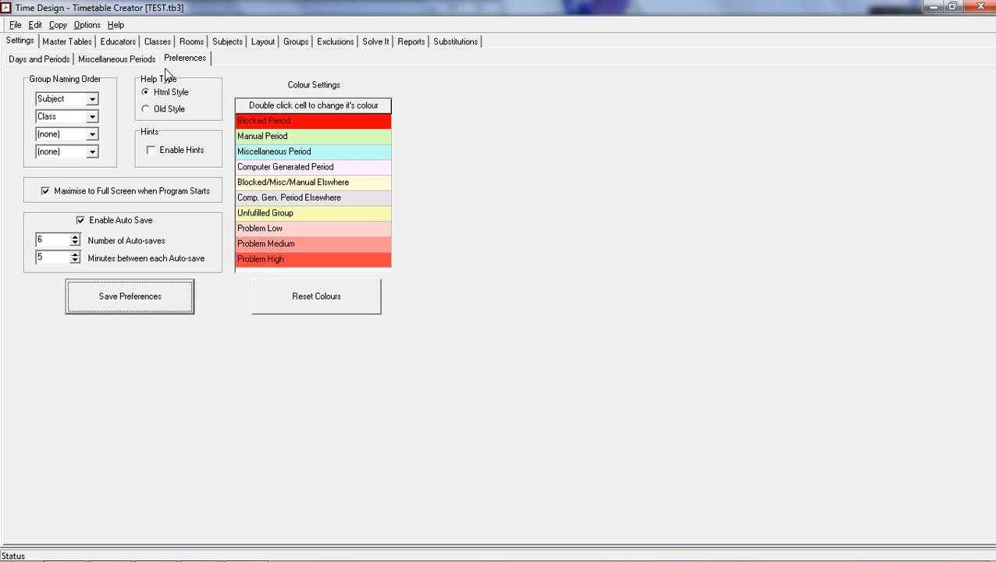
Step: Look through the master timetable templates for classes, rooms, subjects and groups
{"action": "left_click", "coordinate": [67, 42]}
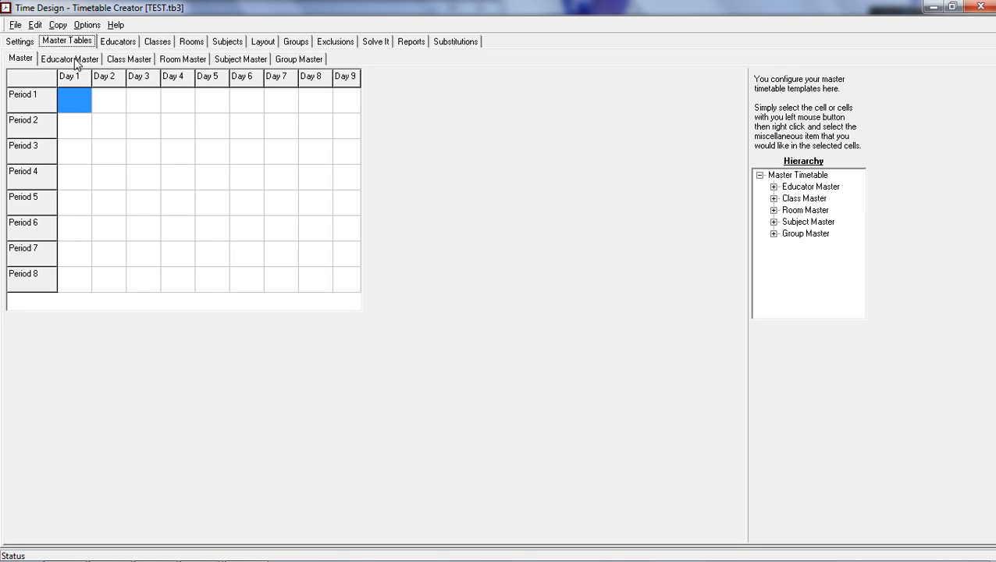
{"action": "left_click", "coordinate": [139, 61]}
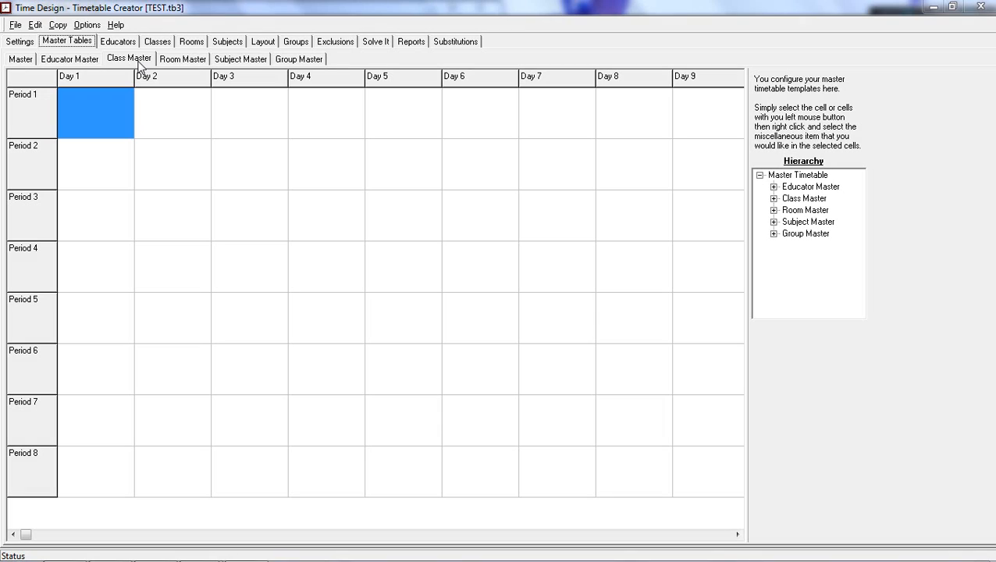
{"action": "left_click", "coordinate": [190, 62]}
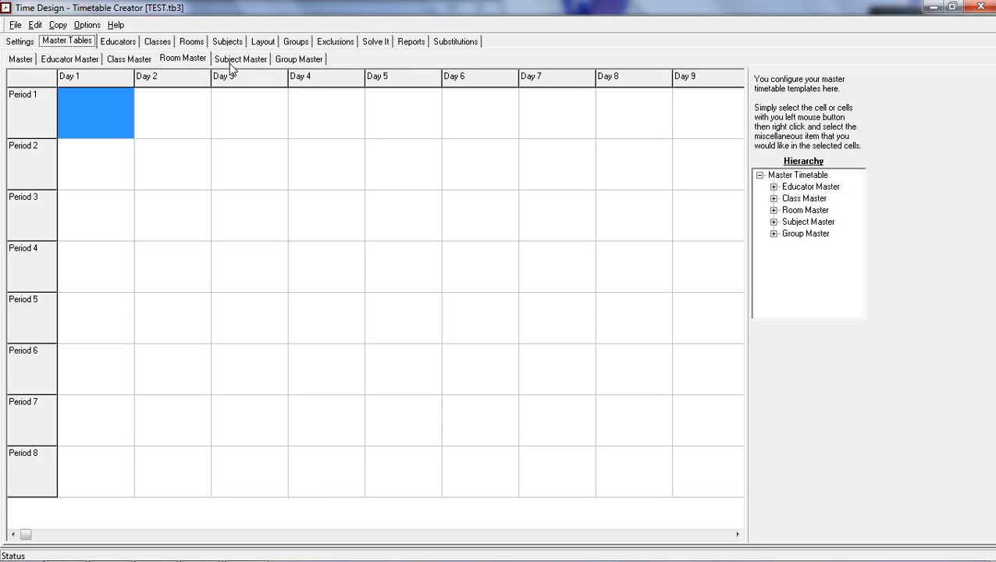
{"action": "left_click", "coordinate": [233, 63]}
{"action": "left_click", "coordinate": [297, 67]}
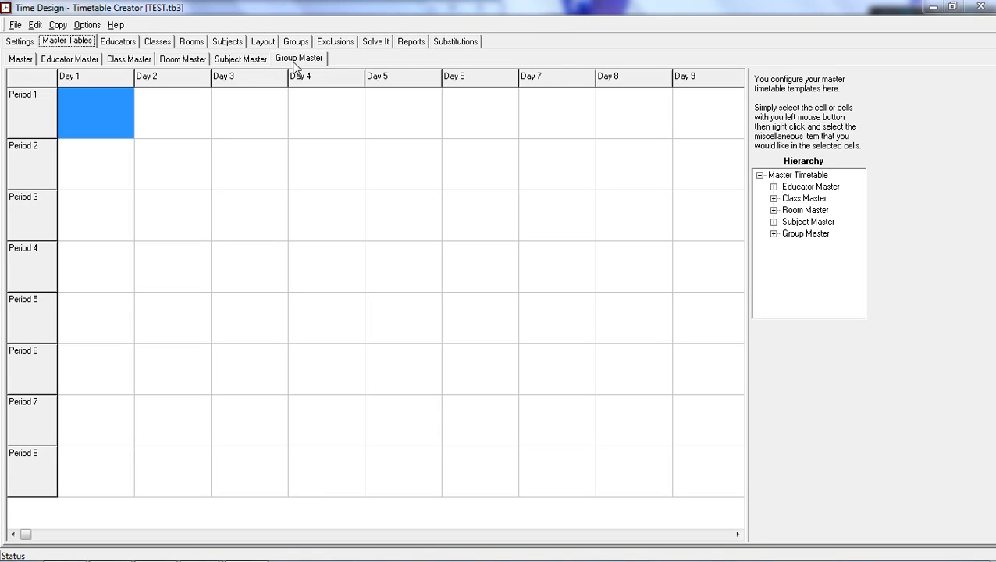
Step: Look through the educator, class, room and subject lists and their timetable grids
{"action": "left_click", "coordinate": [118, 45]}
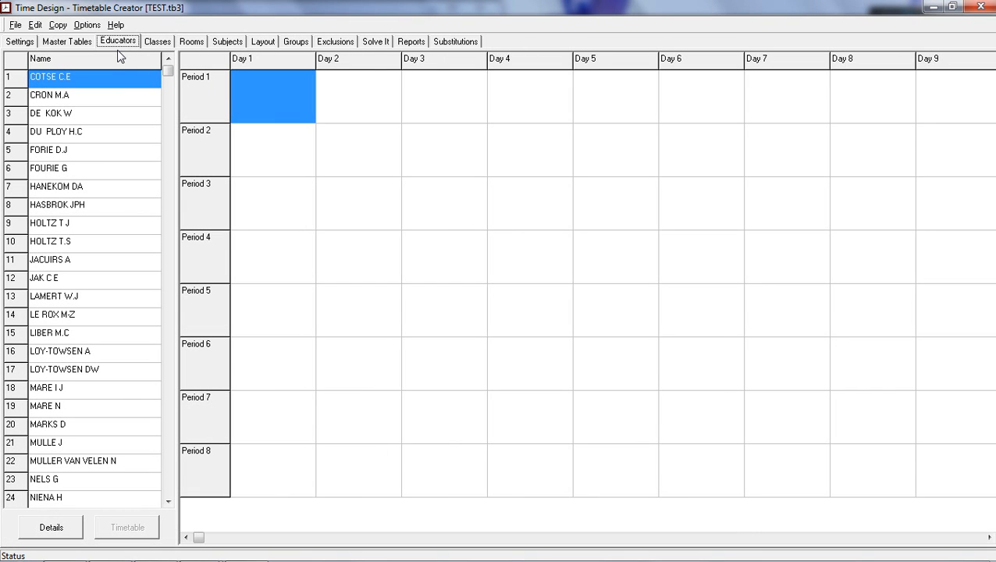
{"action": "left_click", "coordinate": [89, 113]}
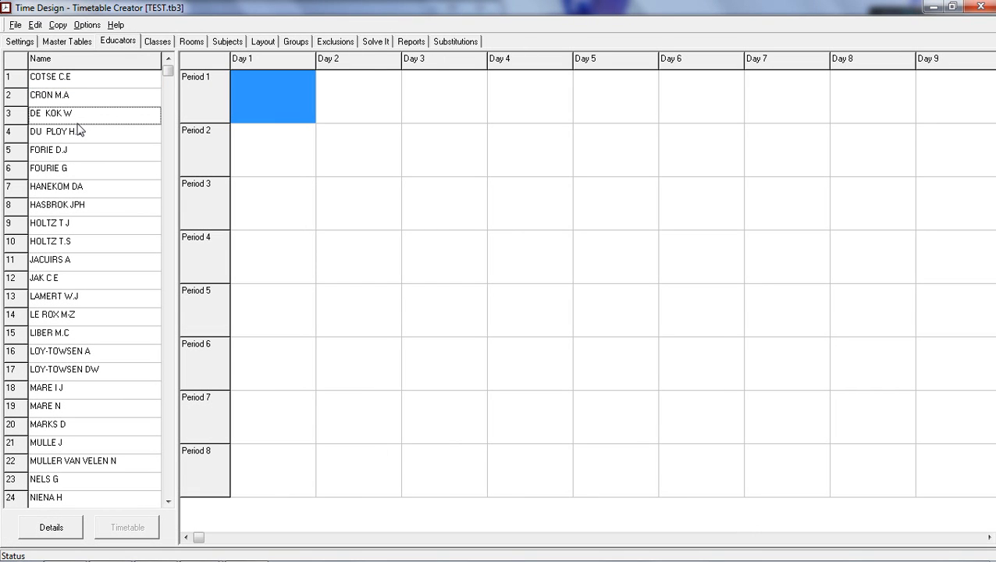
{"action": "left_click", "coordinate": [139, 73]}
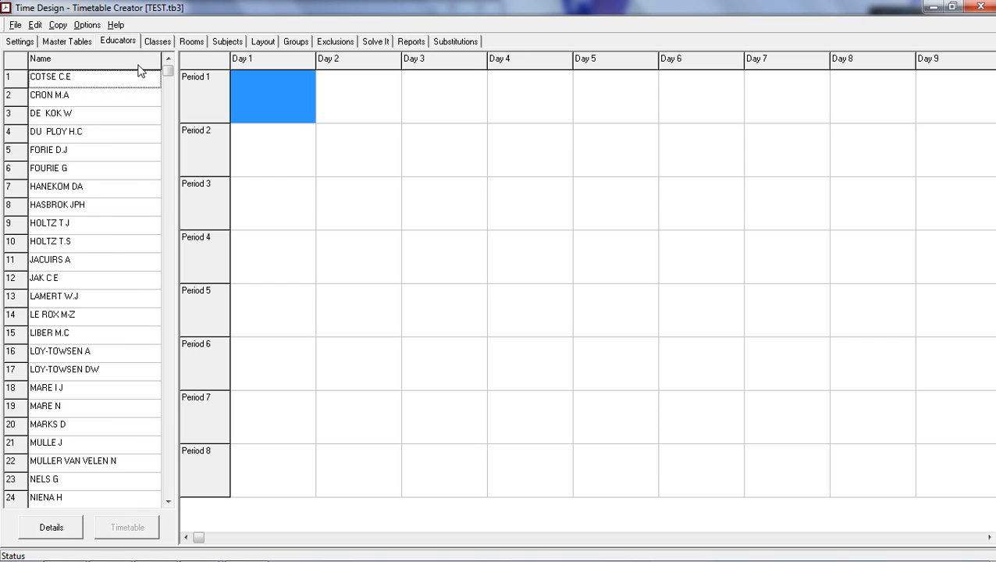
{"action": "left_click", "coordinate": [158, 41]}
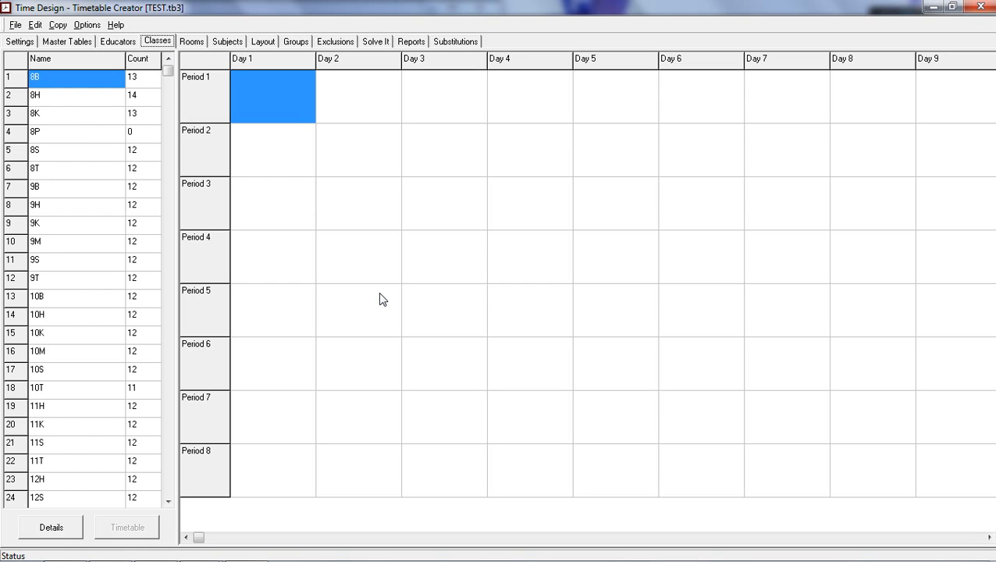
{"action": "left_click", "coordinate": [192, 42]}
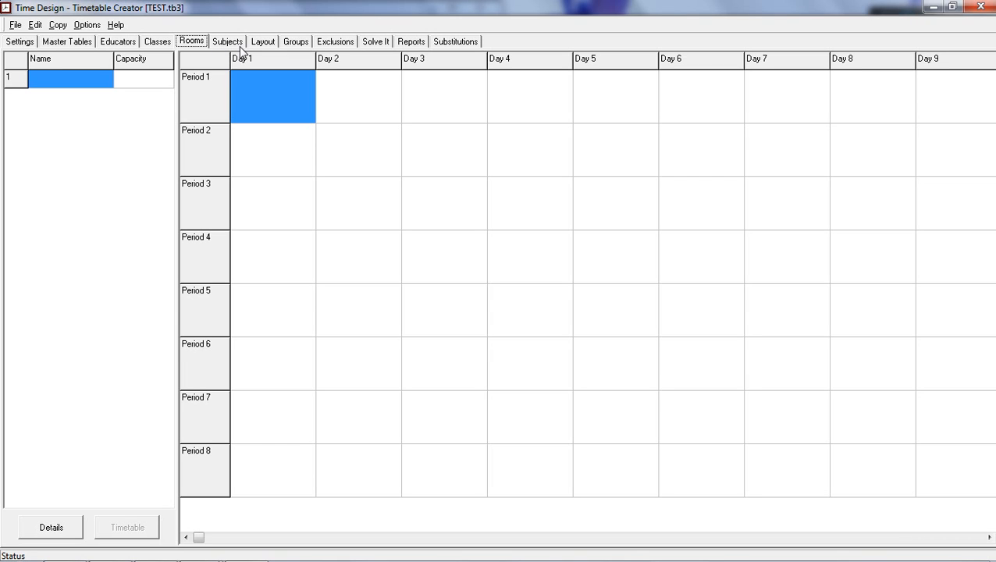
{"action": "left_click", "coordinate": [238, 44]}
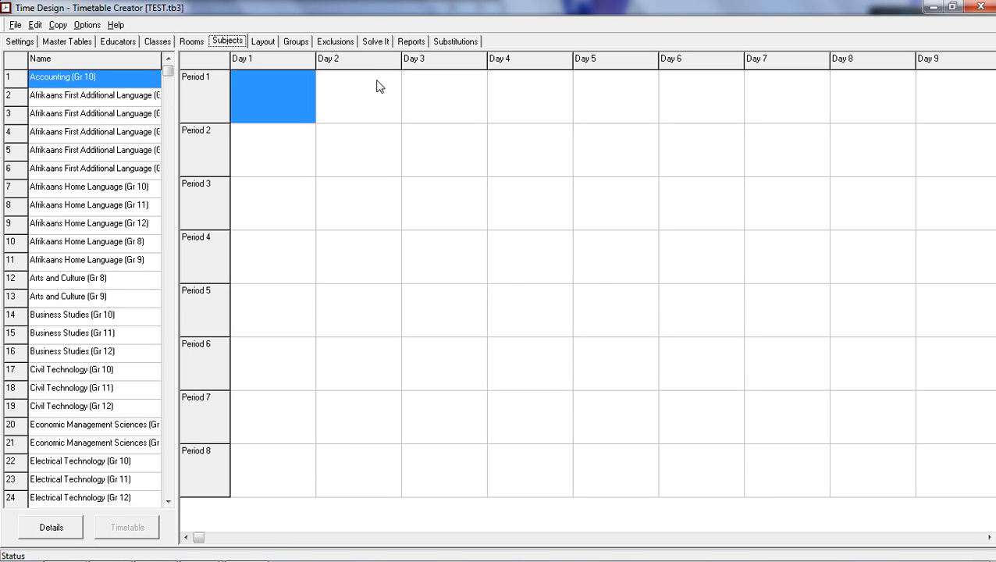
Step: Open the group layout, expand the first new group and assign class 8B to it
{"action": "left_click", "coordinate": [262, 42]}
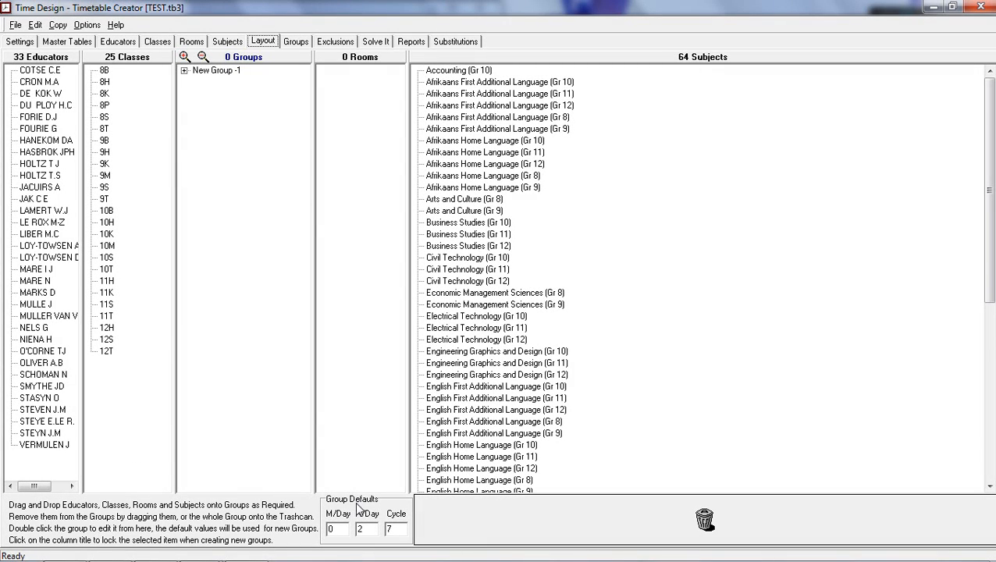
{"action": "left_click", "coordinate": [367, 529]}
{"action": "double_click", "coordinate": [223, 71]}
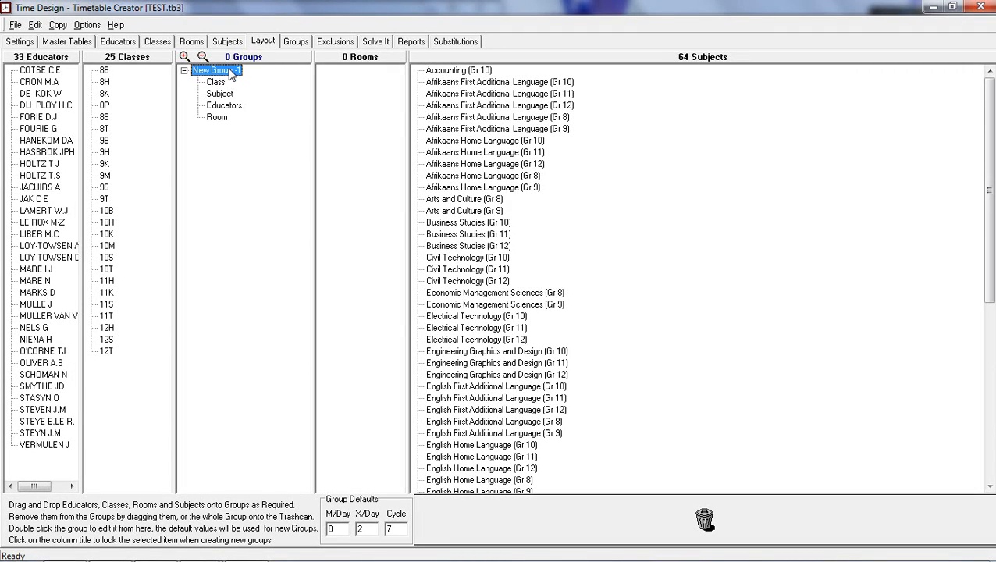
{"action": "double_click", "coordinate": [228, 72]}
{"action": "left_click", "coordinate": [184, 71]}
{"action": "left_click", "coordinate": [222, 82]}
{"action": "left_click_drag", "start_coordinate": [104, 73], "coordinate": [234, 84]}
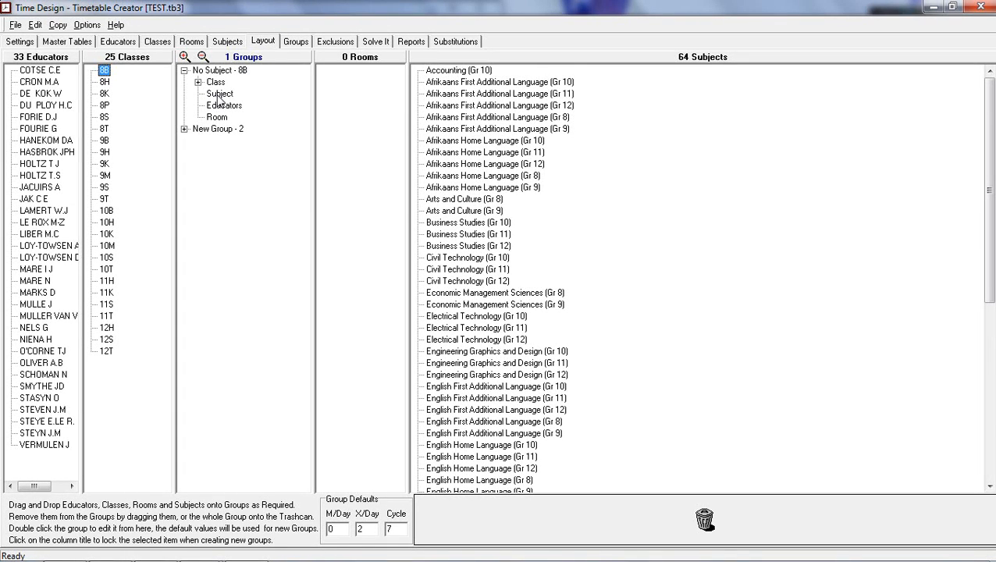
Step: Assign the subject Accounting (Gr 10) and the first listed educator to the 8B group
{"action": "left_click", "coordinate": [457, 72]}
{"action": "left_click_drag", "start_coordinate": [457, 74], "coordinate": [231, 93]}
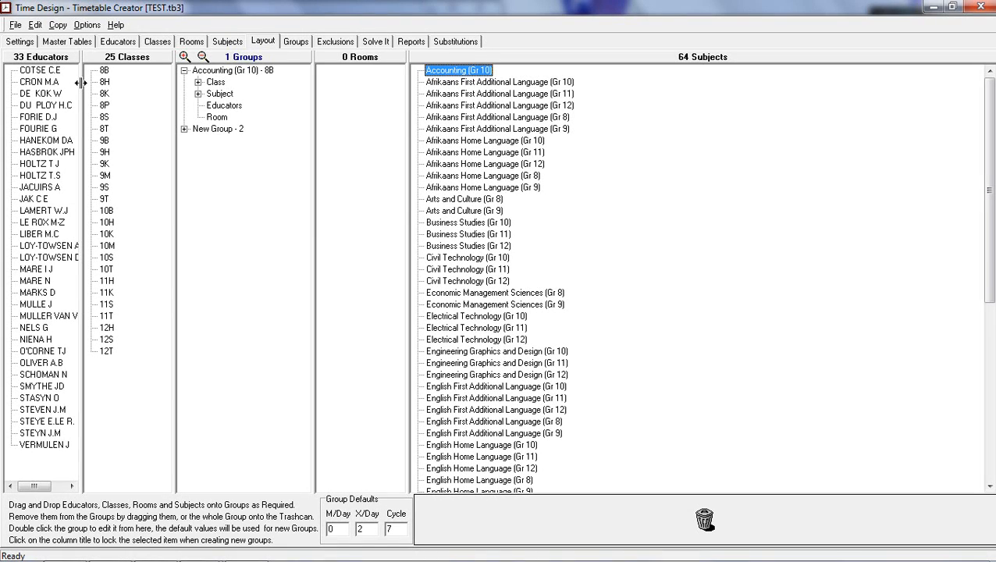
{"action": "left_click", "coordinate": [26, 71]}
{"action": "left_click_drag", "start_coordinate": [104, 105], "coordinate": [241, 108]}
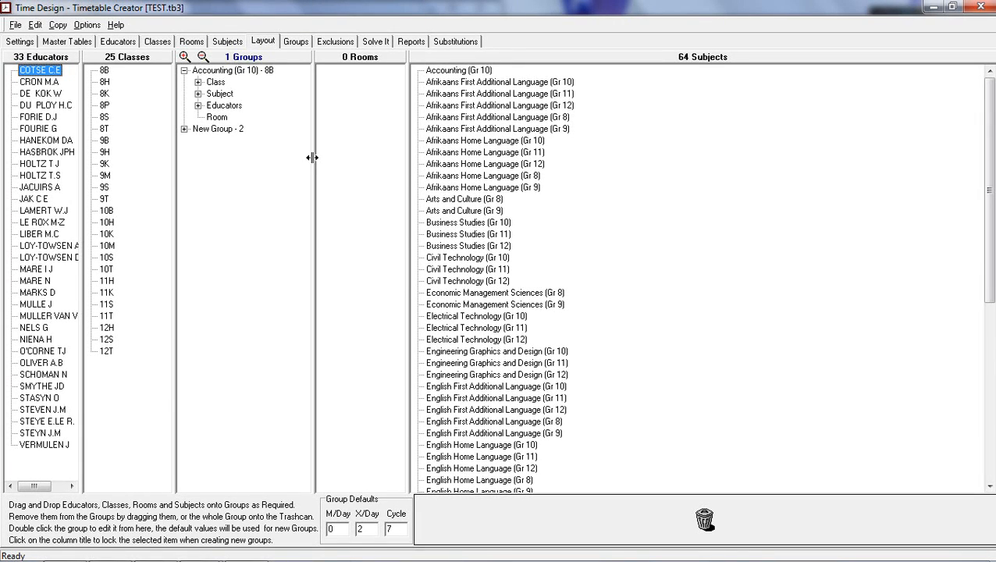
Step: Expand the class, subject and educator entries of the 8B group to check what is assigned
{"action": "left_click", "coordinate": [198, 83]}
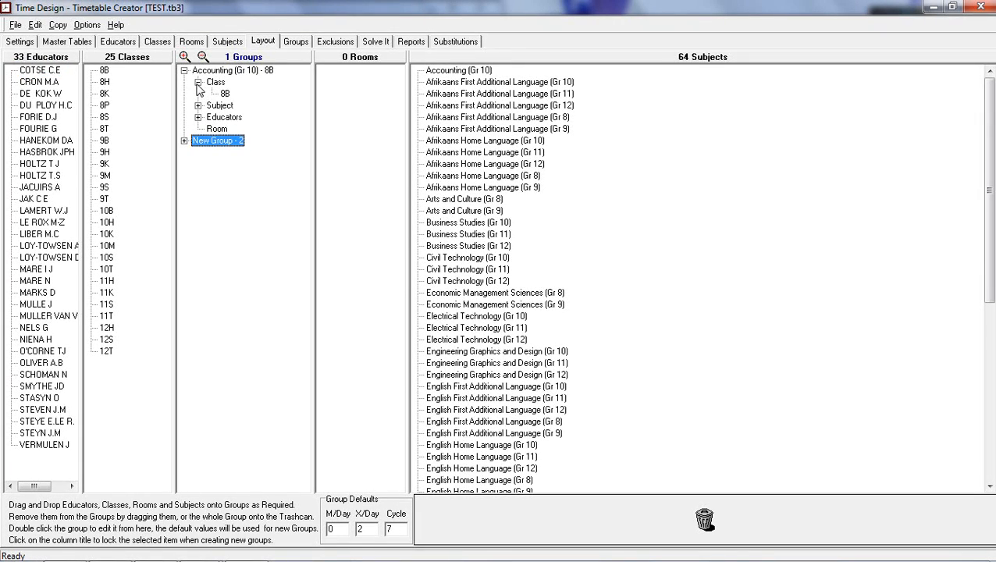
{"action": "left_click", "coordinate": [198, 106]}
{"action": "left_click", "coordinate": [198, 129]}
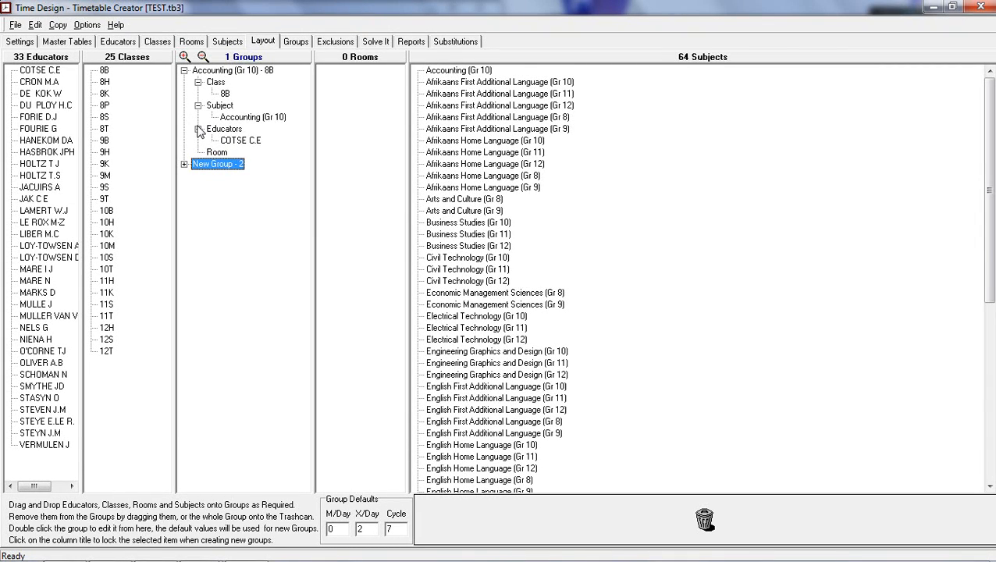
{"action": "left_click", "coordinate": [198, 129]}
{"action": "left_click", "coordinate": [198, 106]}
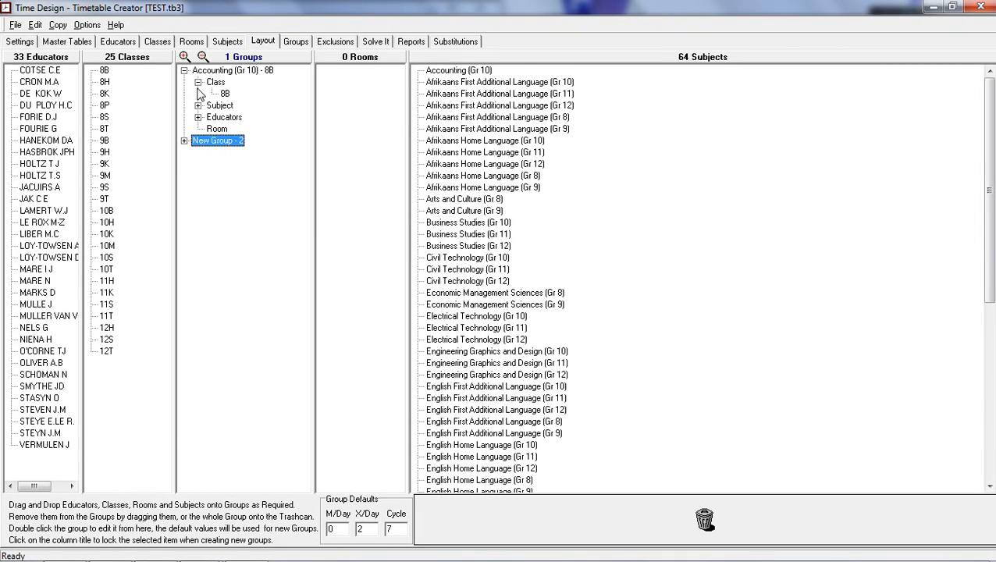
{"action": "left_click", "coordinate": [198, 105]}
{"action": "left_click", "coordinate": [198, 129]}
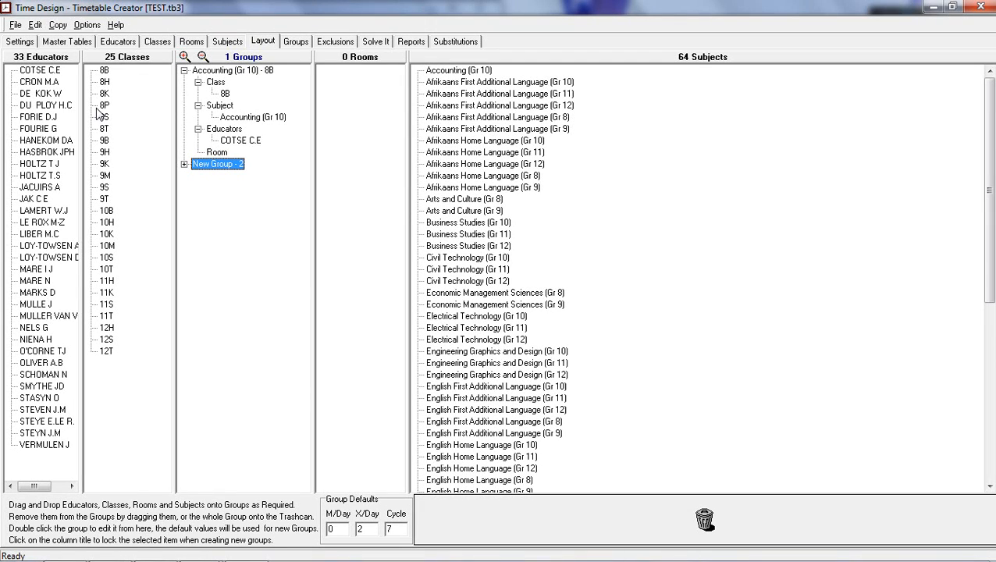
Step: Build a second group from class 8H, the subject Accounting (Gr 10) and the first listed educator
{"action": "left_click", "coordinate": [184, 163]}
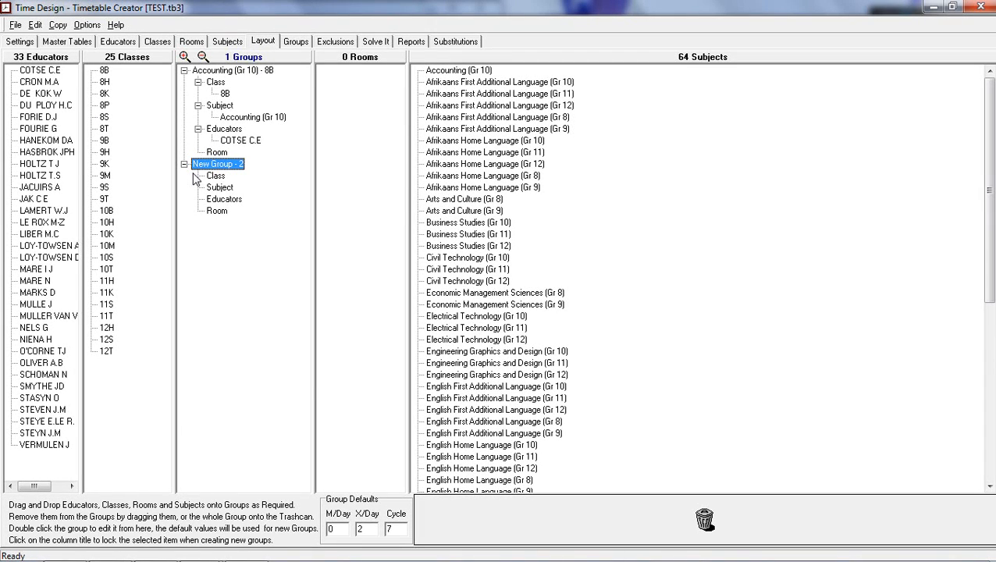
{"action": "left_click", "coordinate": [105, 82]}
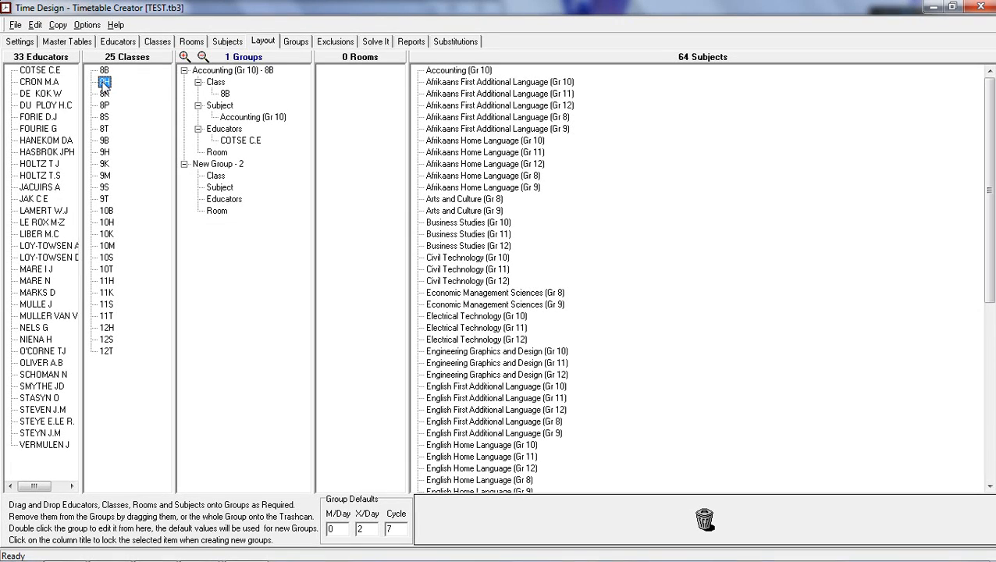
{"action": "left_click_drag", "start_coordinate": [105, 84], "coordinate": [217, 177]}
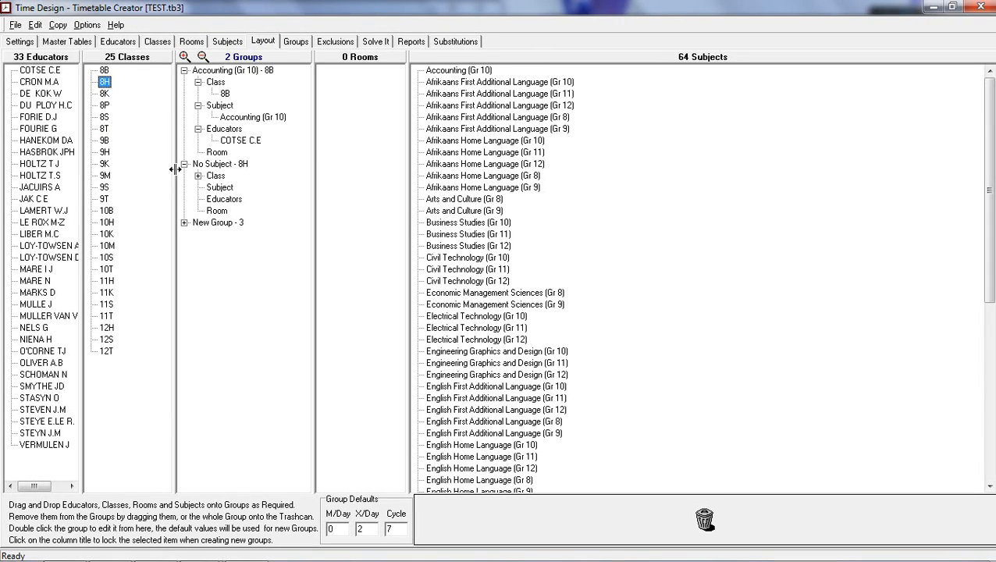
{"action": "left_click_drag", "start_coordinate": [460, 76], "coordinate": [228, 194]}
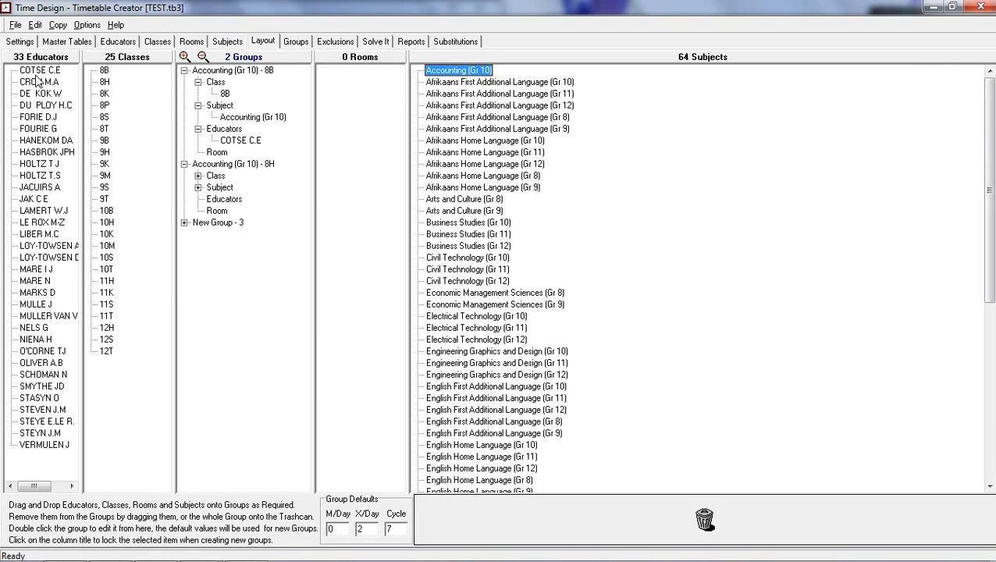
{"action": "left_click_drag", "start_coordinate": [35, 76], "coordinate": [237, 201]}
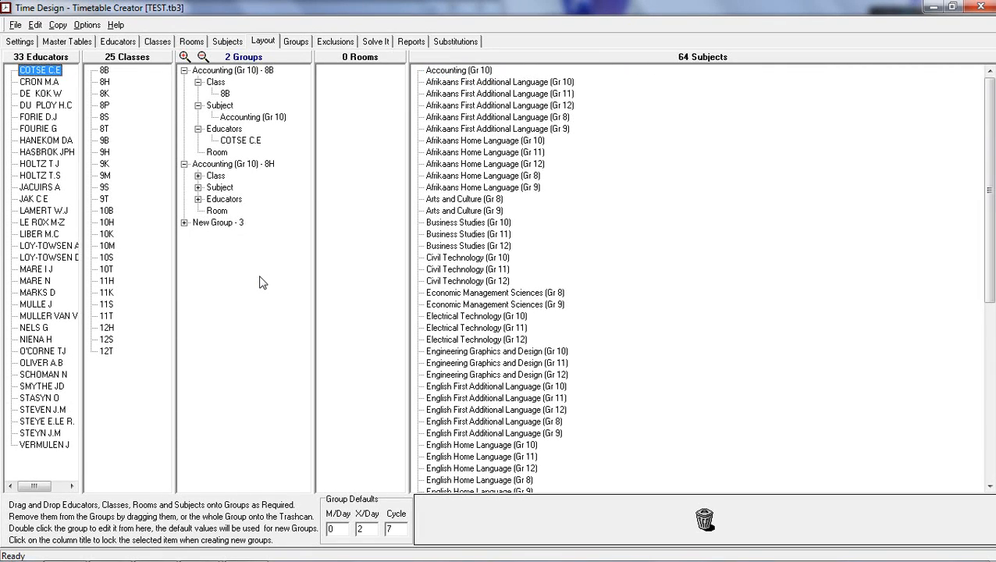
{"action": "left_click", "coordinate": [215, 210]}
{"action": "left_click", "coordinate": [367, 135]}
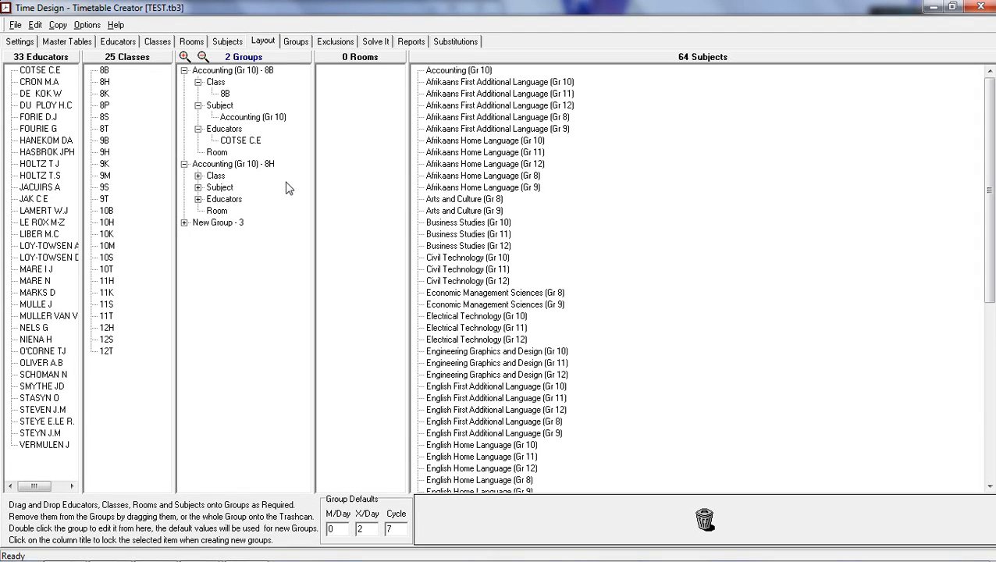
Step: Examine the two Accounting groups in the groups list with their periods per day and per cycle
{"action": "left_click", "coordinate": [297, 42]}
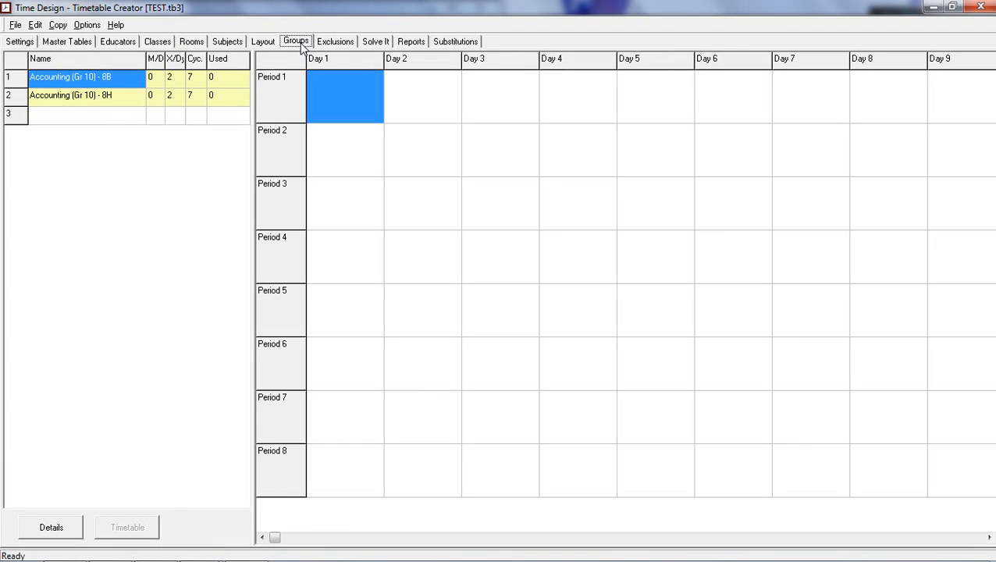
{"action": "left_click", "coordinate": [65, 78]}
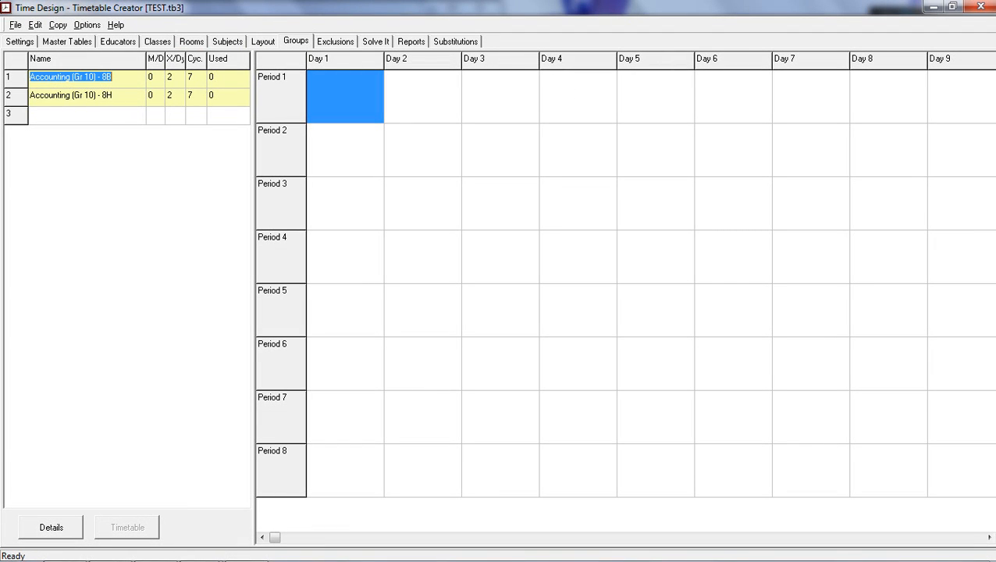
{"action": "left_click", "coordinate": [103, 98]}
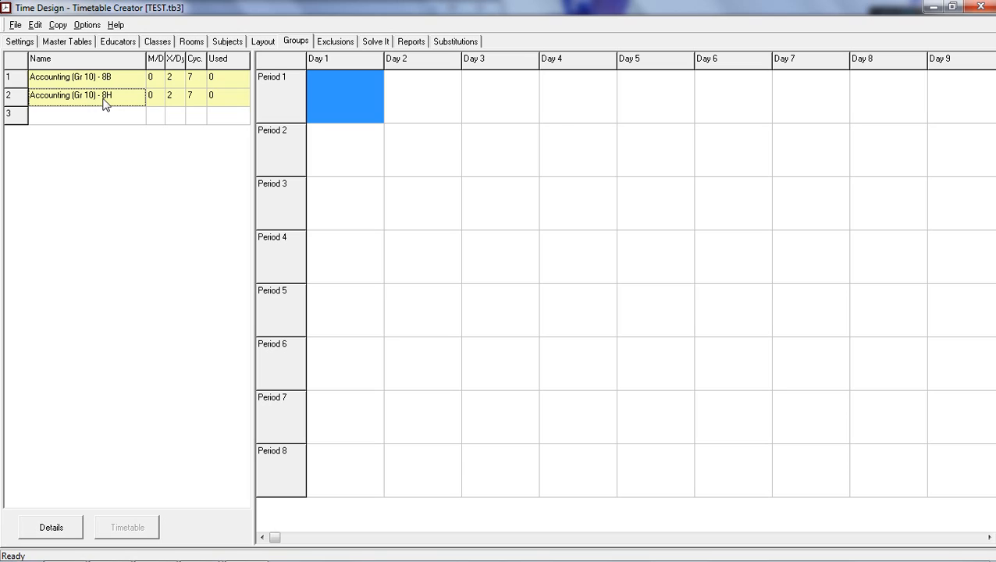
{"action": "left_click", "coordinate": [156, 78]}
{"action": "left_click", "coordinate": [194, 80]}
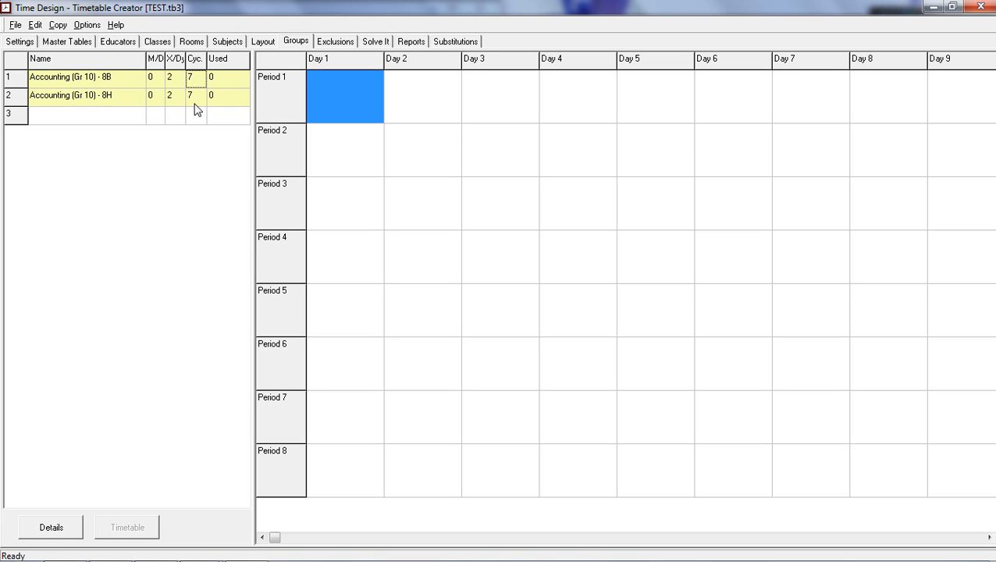
{"action": "left_click", "coordinate": [196, 82]}
{"action": "key", "text": "Return"}
{"action": "left_click", "coordinate": [135, 80]}
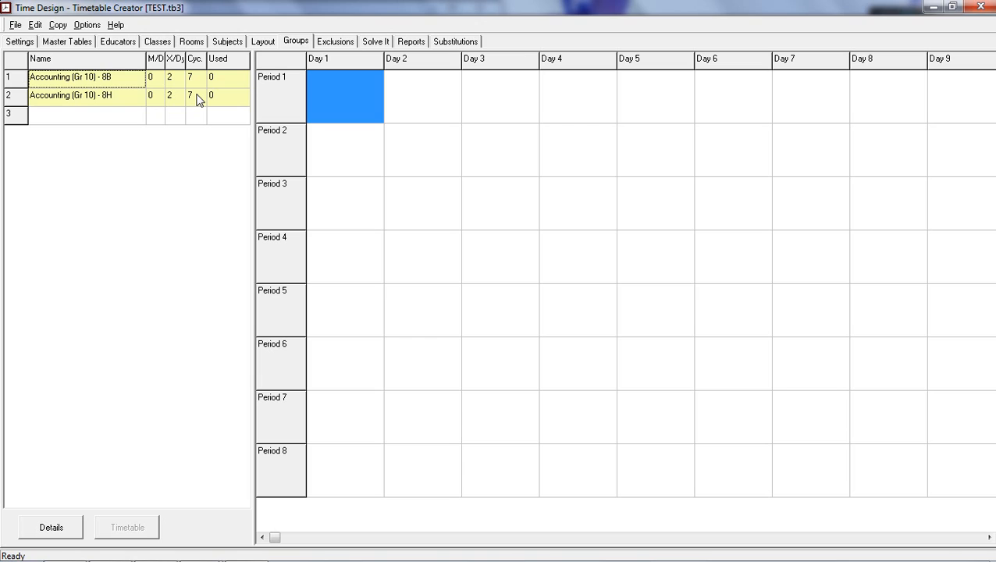
Step: Block Period 1 on Day 1 for the Accounting (Gr 10) - 8B group and clear the block again
{"action": "left_click", "coordinate": [365, 104]}
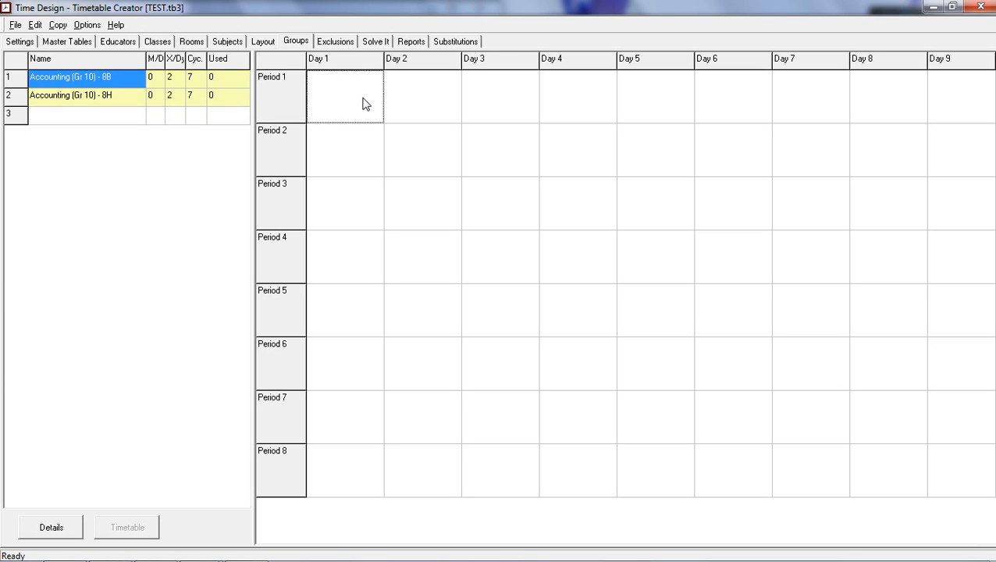
{"action": "right_click", "coordinate": [324, 97]}
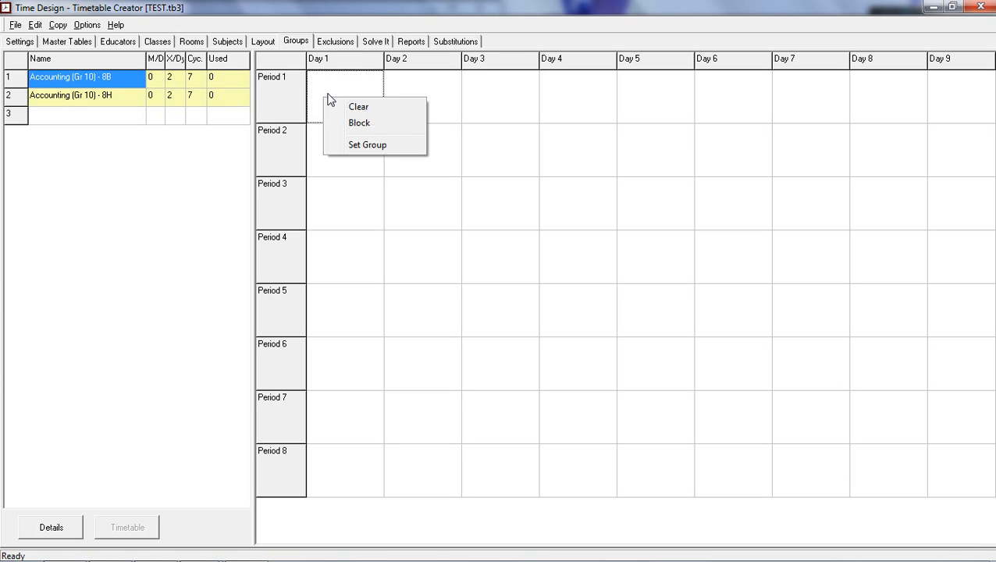
{"action": "left_click", "coordinate": [368, 123]}
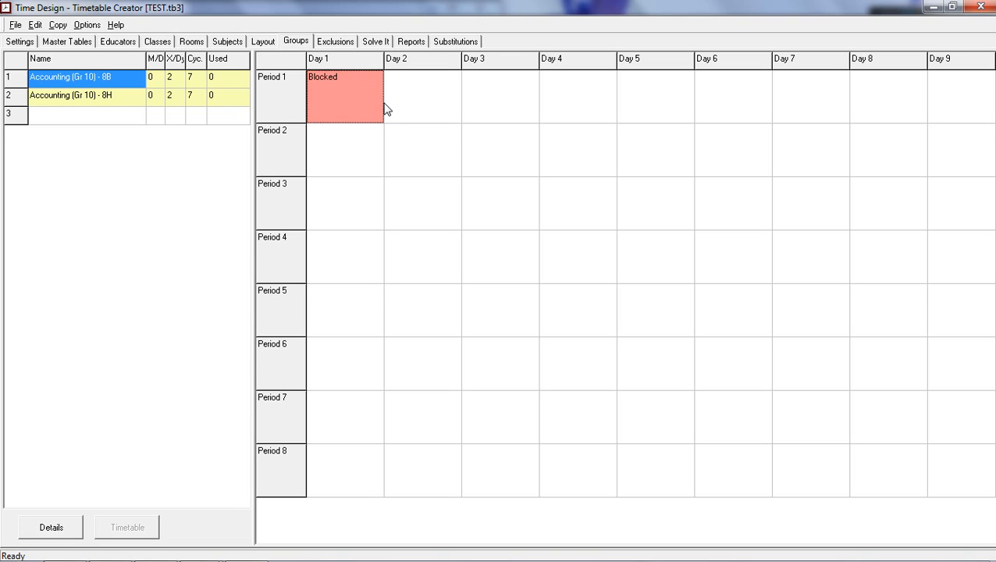
{"action": "right_click", "coordinate": [419, 102]}
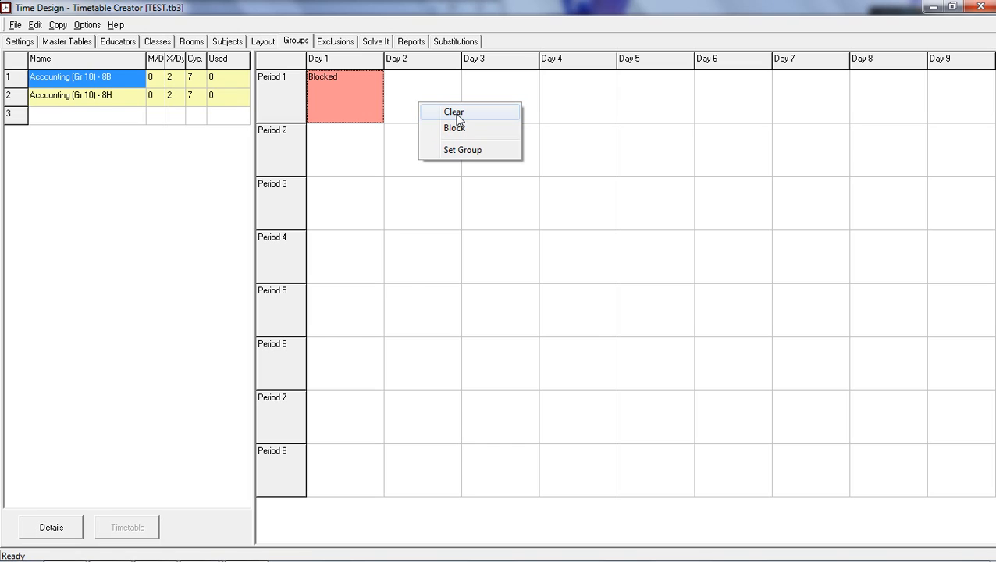
{"action": "left_click", "coordinate": [468, 128]}
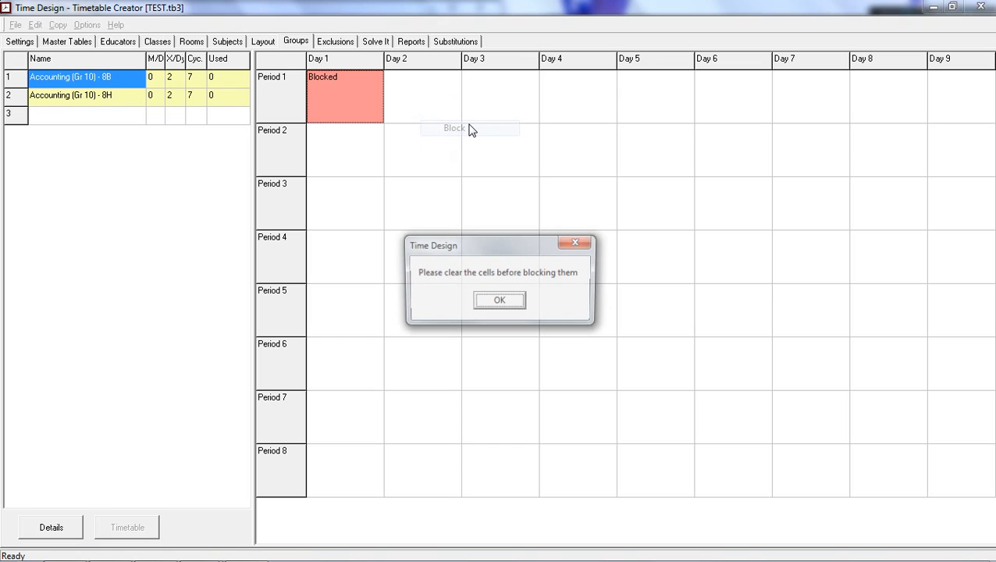
{"action": "left_click", "coordinate": [489, 303]}
{"action": "right_click", "coordinate": [341, 101]}
{"action": "left_click", "coordinate": [371, 109]}
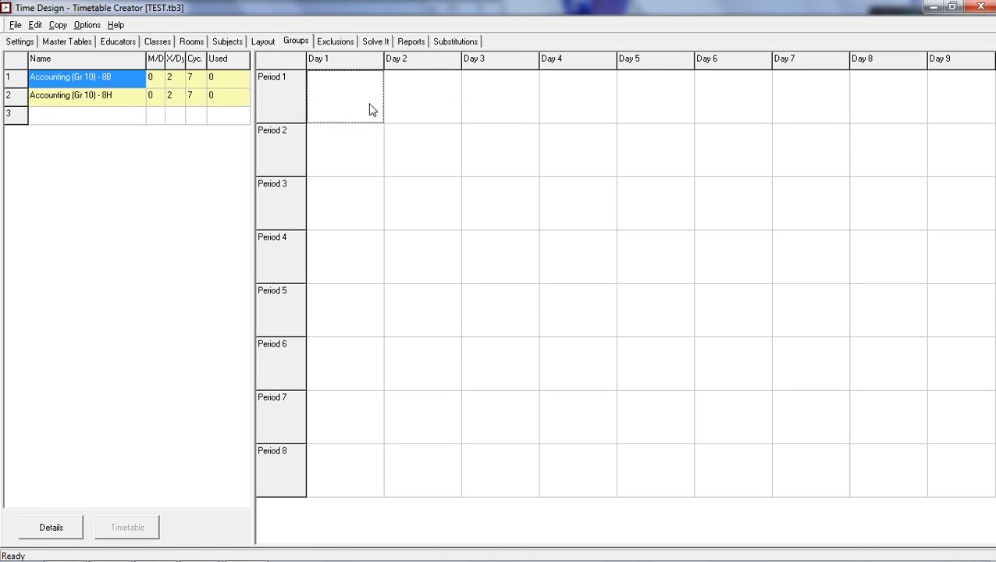
Step: Place the Accounting (Gr 10) - 8B group in Period 2 on Day 1
{"action": "left_click", "coordinate": [361, 142]}
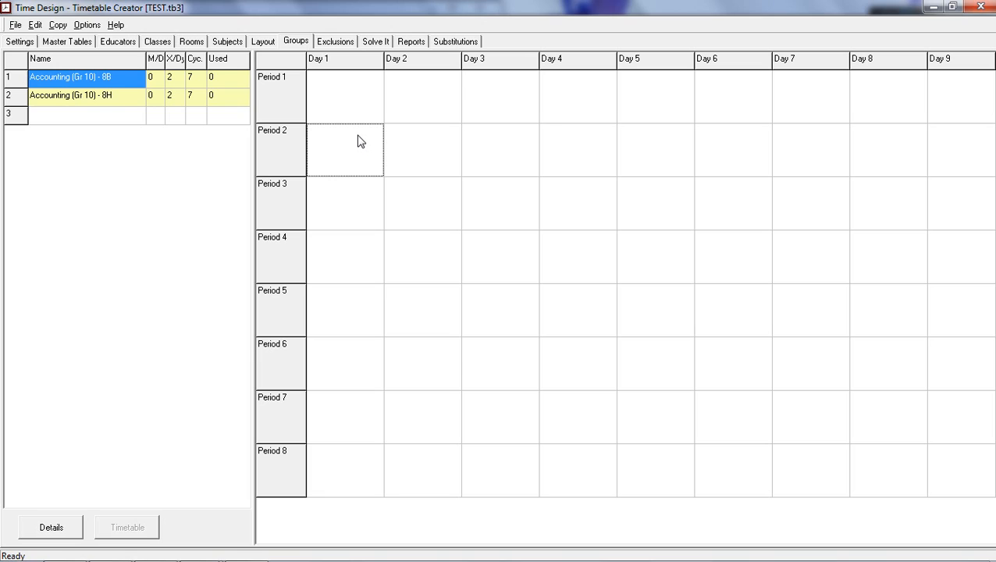
{"action": "right_click", "coordinate": [334, 153]}
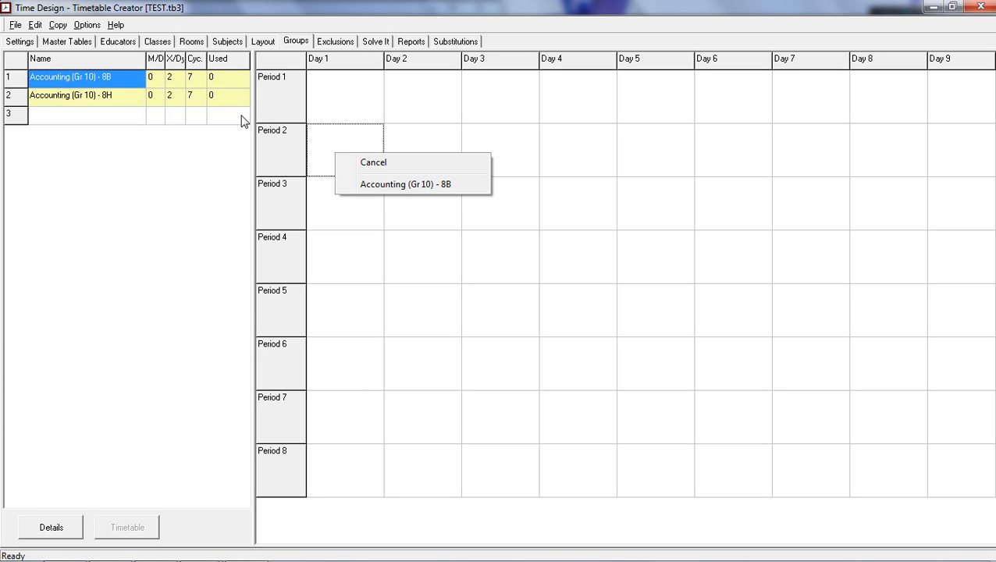
{"action": "left_click", "coordinate": [365, 184]}
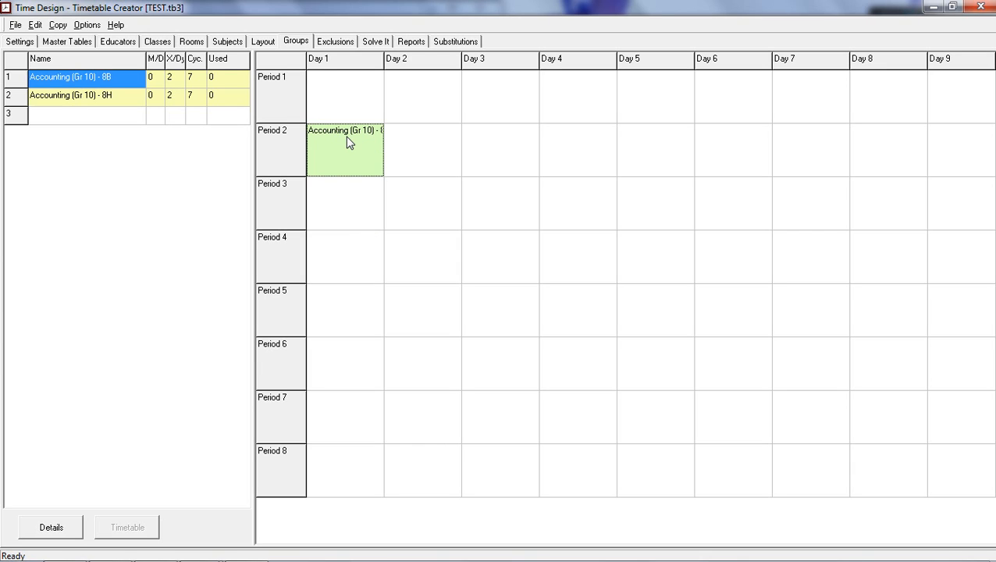
{"action": "left_click", "coordinate": [341, 213]}
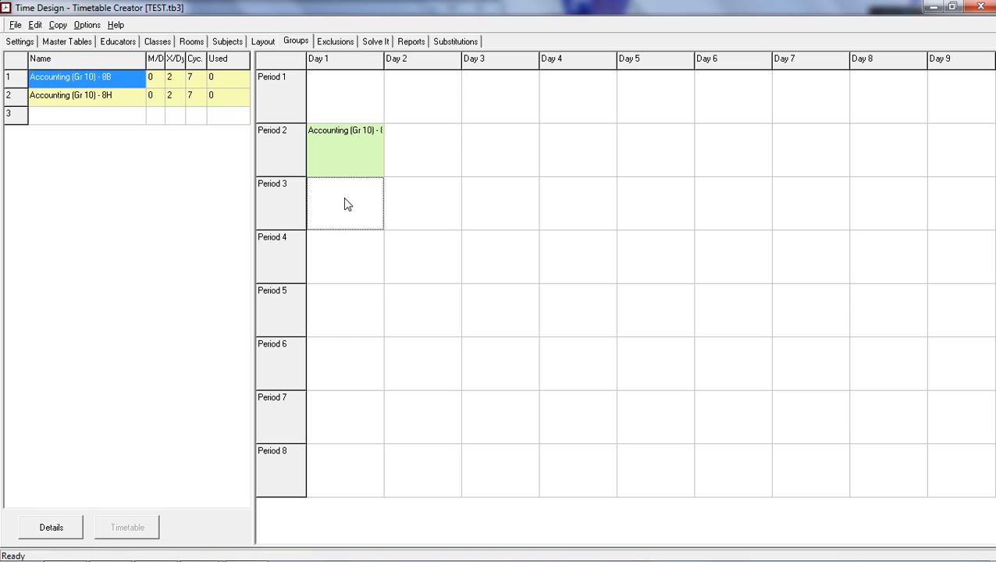
{"action": "right_click", "coordinate": [345, 200]}
{"action": "left_click", "coordinate": [398, 245]}
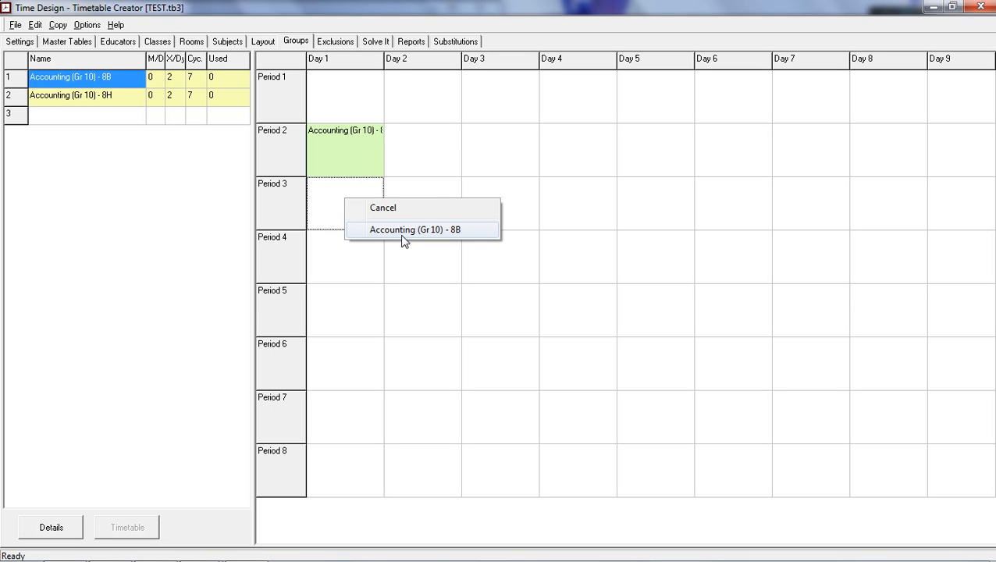
{"action": "left_click", "coordinate": [405, 163]}
Step: Place the Accounting (Gr 10) - 8H group in Period 2 on Day 2
{"action": "left_click", "coordinate": [68, 110]}
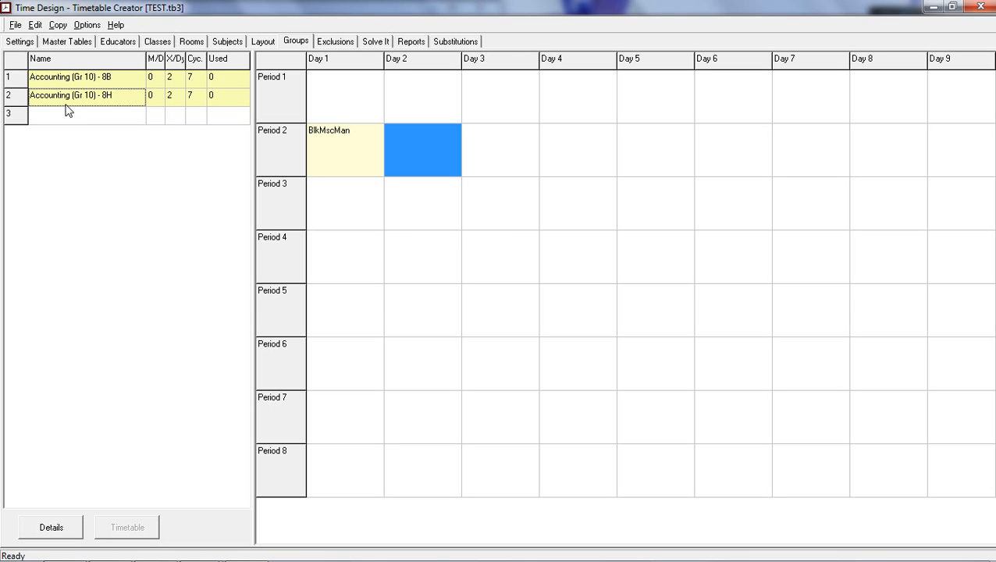
{"action": "left_click", "coordinate": [67, 104]}
{"action": "left_click", "coordinate": [115, 96]}
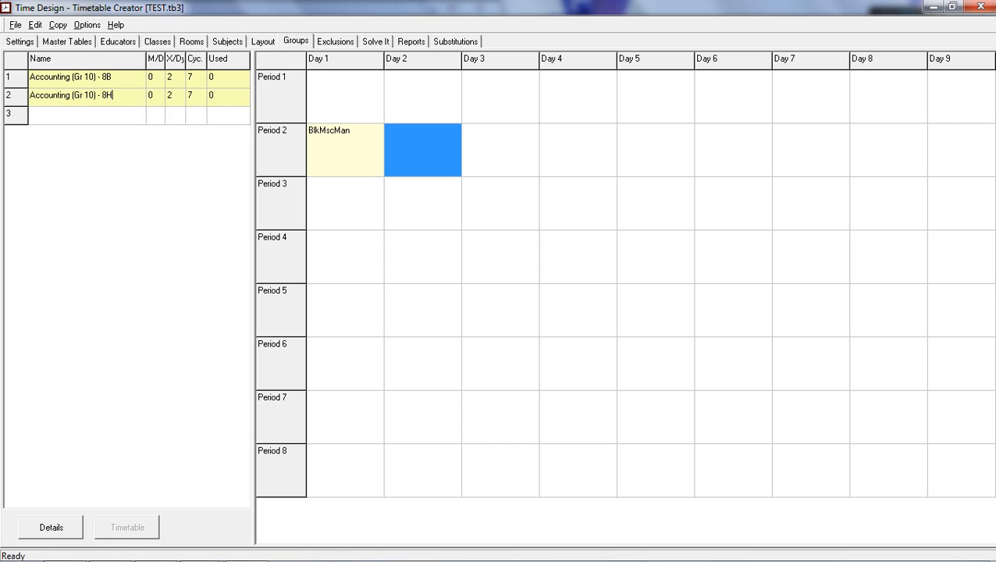
{"action": "right_click", "coordinate": [420, 148]}
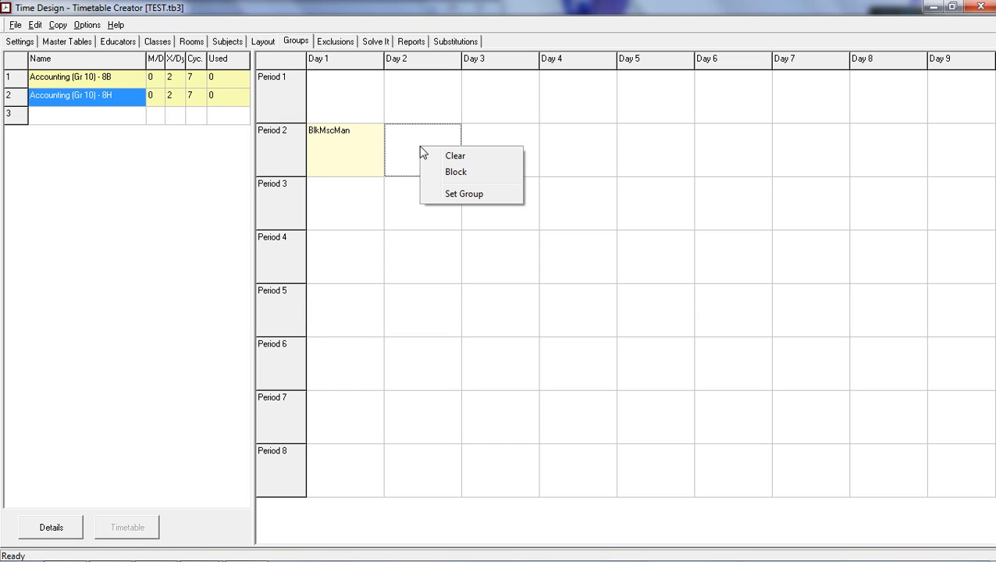
{"action": "left_click", "coordinate": [453, 195]}
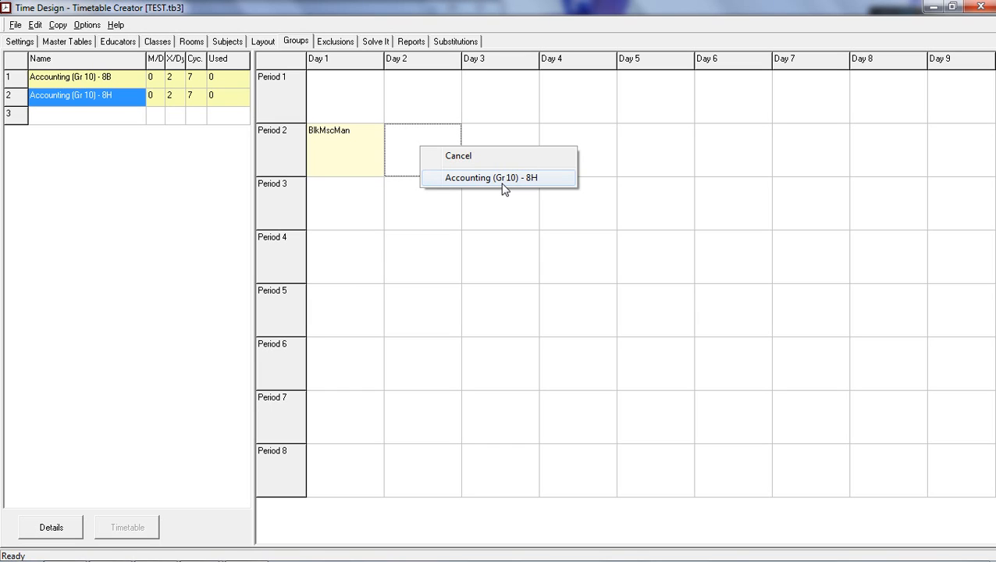
{"action": "left_click", "coordinate": [504, 178]}
{"action": "double_click", "coordinate": [412, 152]}
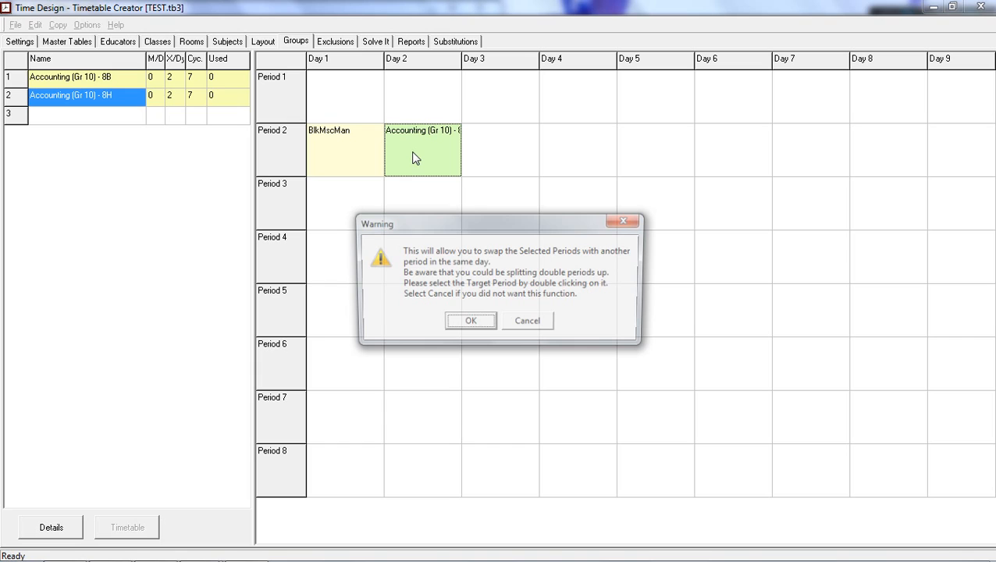
{"action": "left_click", "coordinate": [461, 321]}
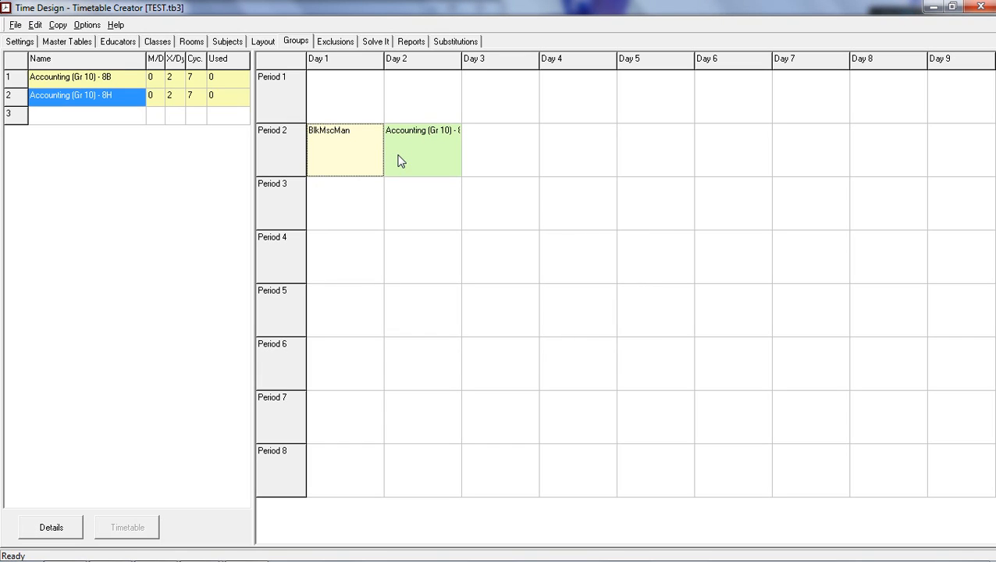
Step: Place the Accounting (Gr 10) - 8H group in Period 2 on Day 3 as well
{"action": "left_click", "coordinate": [501, 209]}
{"action": "right_click", "coordinate": [500, 160]}
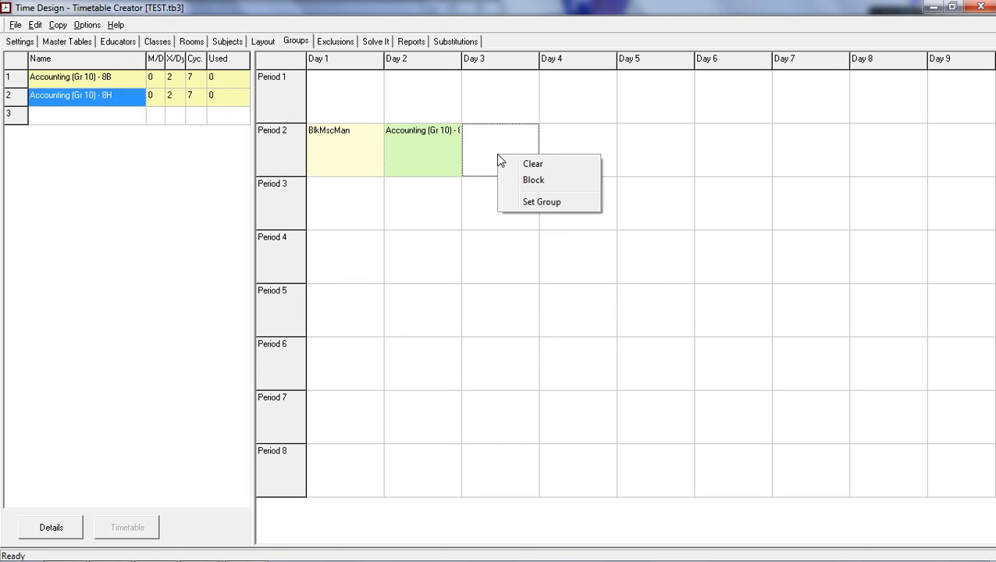
{"action": "left_click", "coordinate": [541, 202]}
{"action": "left_click", "coordinate": [546, 185]}
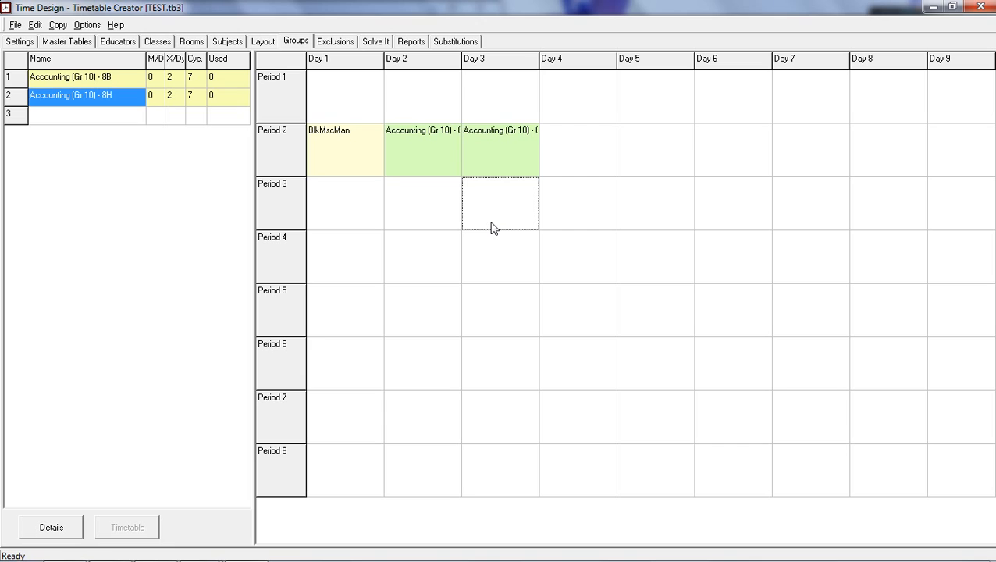
Step: Try to block the occupied Period 2 on Day 1 for the Accounting (Gr 10) - 8H group
{"action": "right_click", "coordinate": [325, 145]}
{"action": "left_click", "coordinate": [359, 164]}
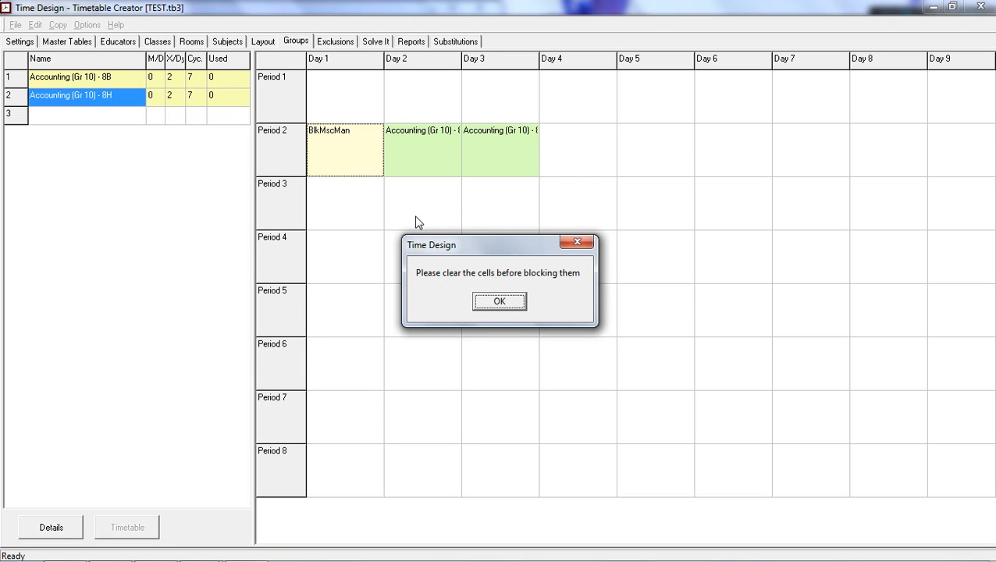
{"action": "left_click", "coordinate": [498, 302]}
{"action": "left_click_drag", "start_coordinate": [453, 245], "coordinate": [444, 158]}
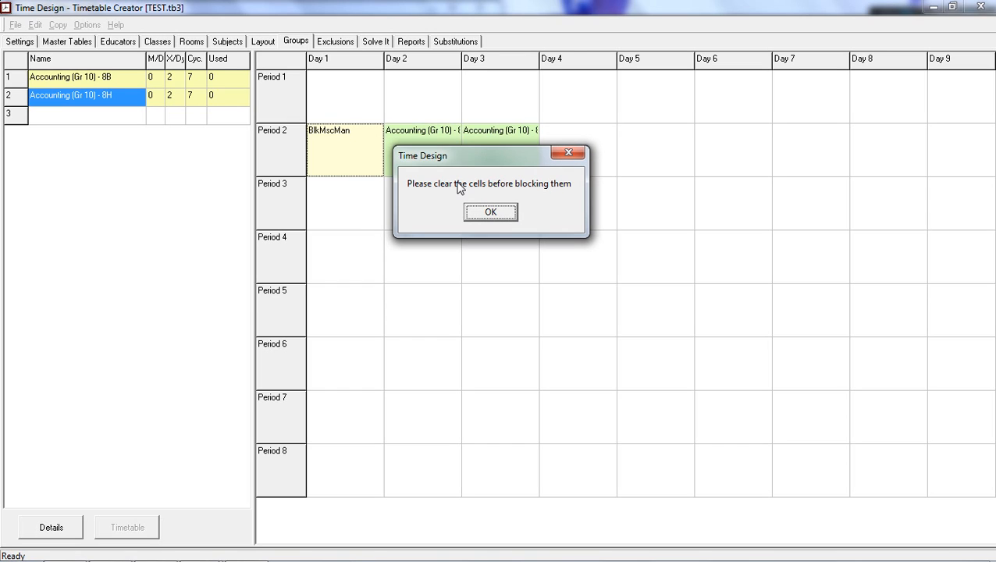
{"action": "left_click", "coordinate": [473, 208]}
Step: Try to block Period 2 on Day 3, where the Accounting (Gr 10) - 8H group is placed
{"action": "right_click", "coordinate": [546, 144]}
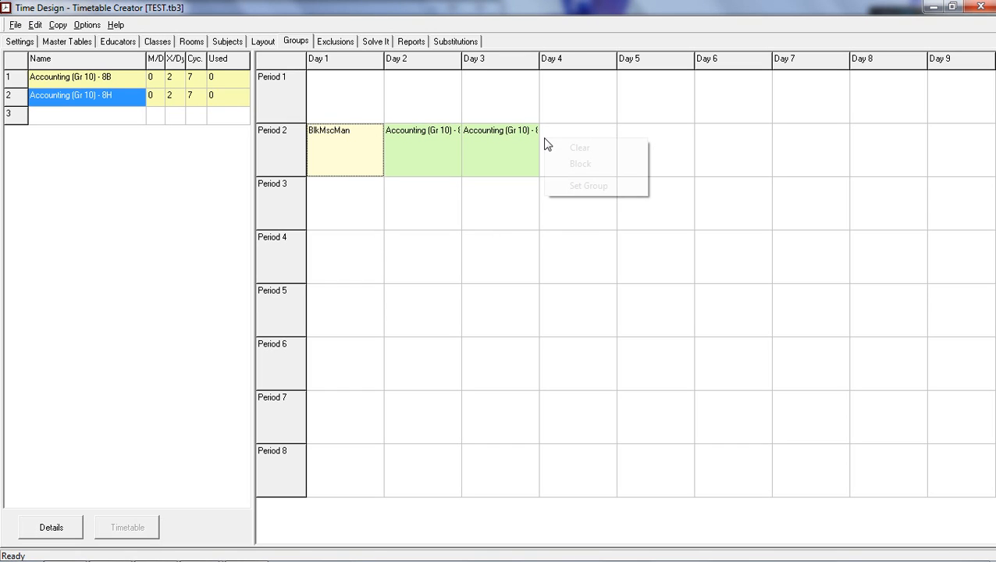
{"action": "right_click", "coordinate": [479, 148]}
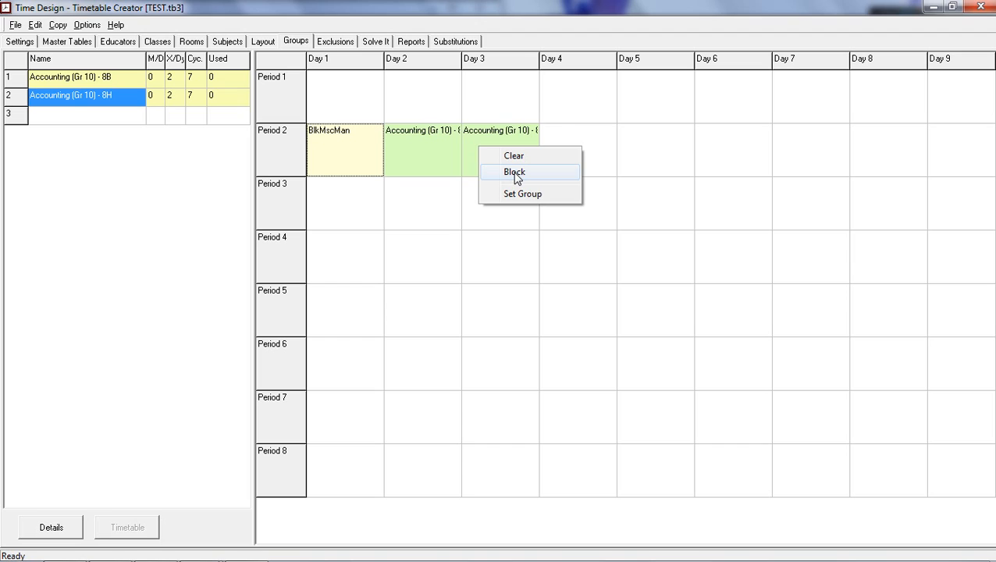
{"action": "left_click", "coordinate": [514, 172]}
{"action": "left_click", "coordinate": [498, 305]}
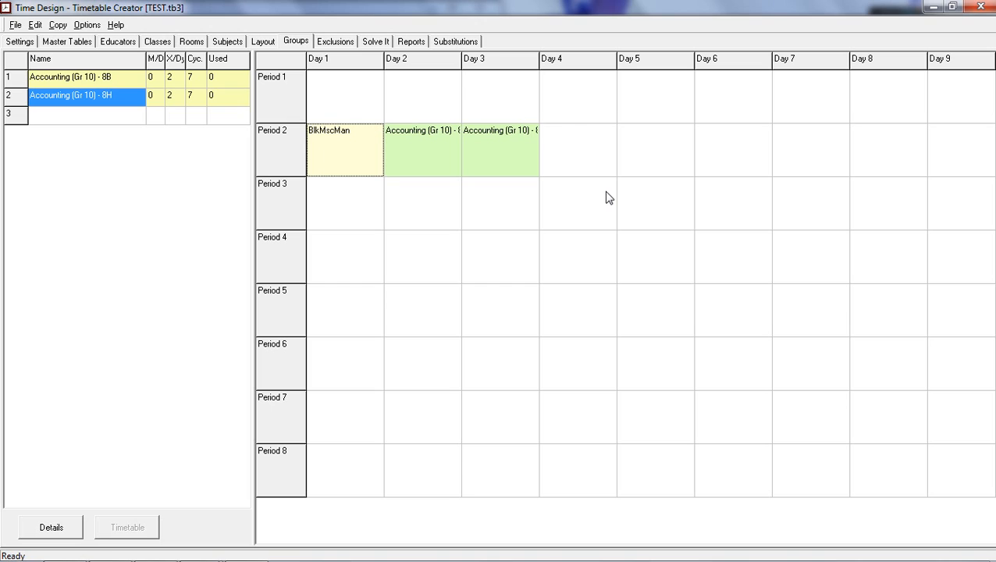
Step: Set exclusion a for the Accounting (Gr 10) - 8B group and clear it again
{"action": "left_click", "coordinate": [325, 43]}
{"action": "left_click", "coordinate": [201, 79]}
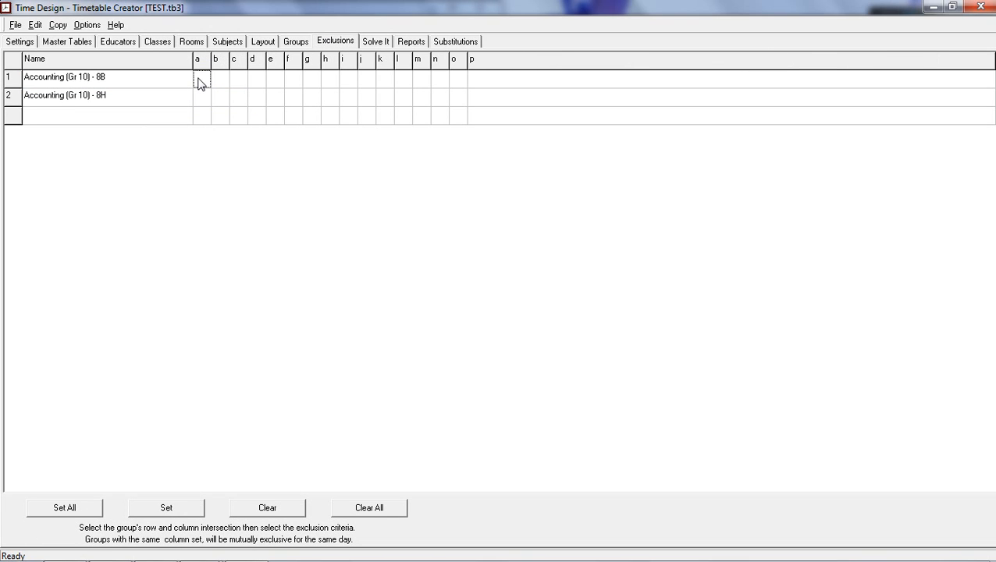
{"action": "right_click", "coordinate": [200, 84]}
{"action": "left_click", "coordinate": [199, 78]}
{"action": "left_click", "coordinate": [172, 502]}
{"action": "left_click", "coordinate": [198, 77]}
{"action": "left_click", "coordinate": [197, 79]}
{"action": "left_click", "coordinate": [198, 79]}
{"action": "left_click", "coordinate": [262, 506]}
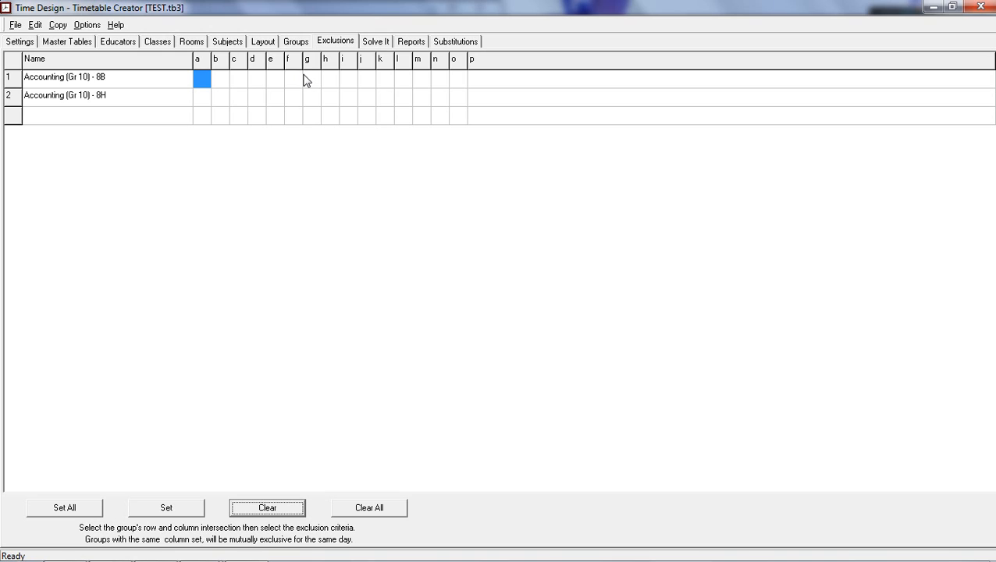
Step: Run the validation check on the timetable information to look for problems that could delay solving
{"action": "left_click", "coordinate": [375, 42]}
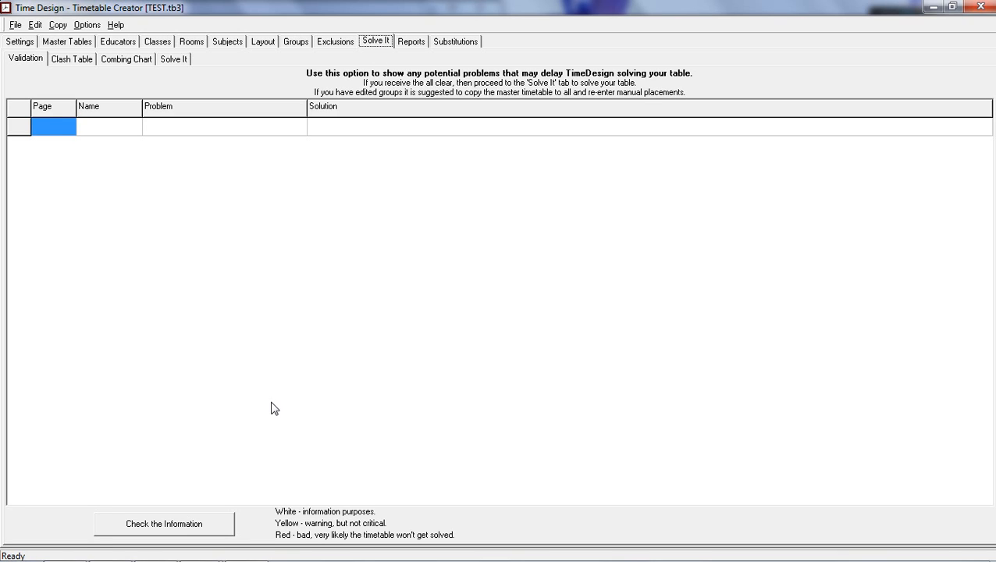
{"action": "left_click", "coordinate": [154, 531]}
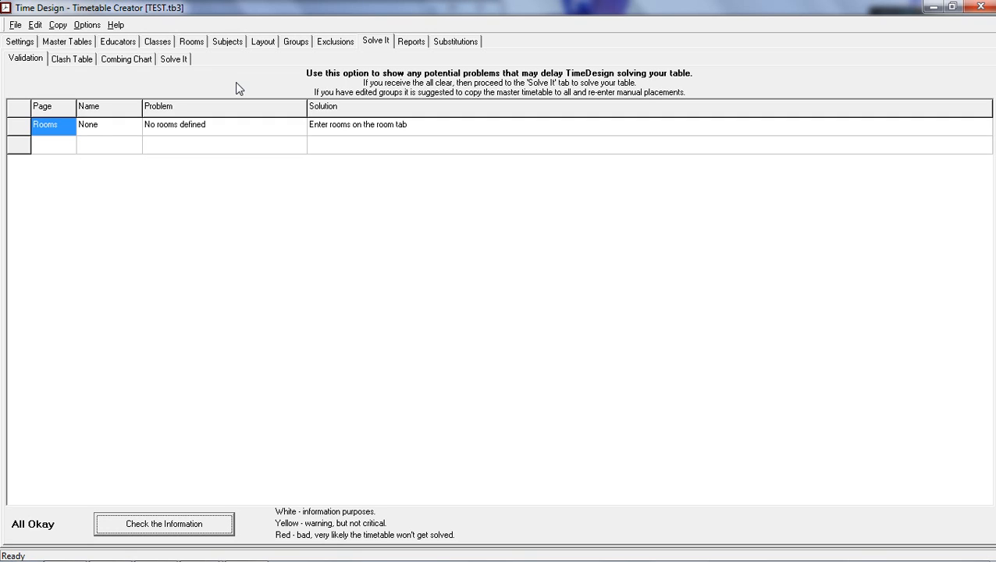
Step: In the Excel report options, exclude the Classes, Rooms, Subjects and Groups lists and include them again
{"action": "left_click", "coordinate": [411, 43]}
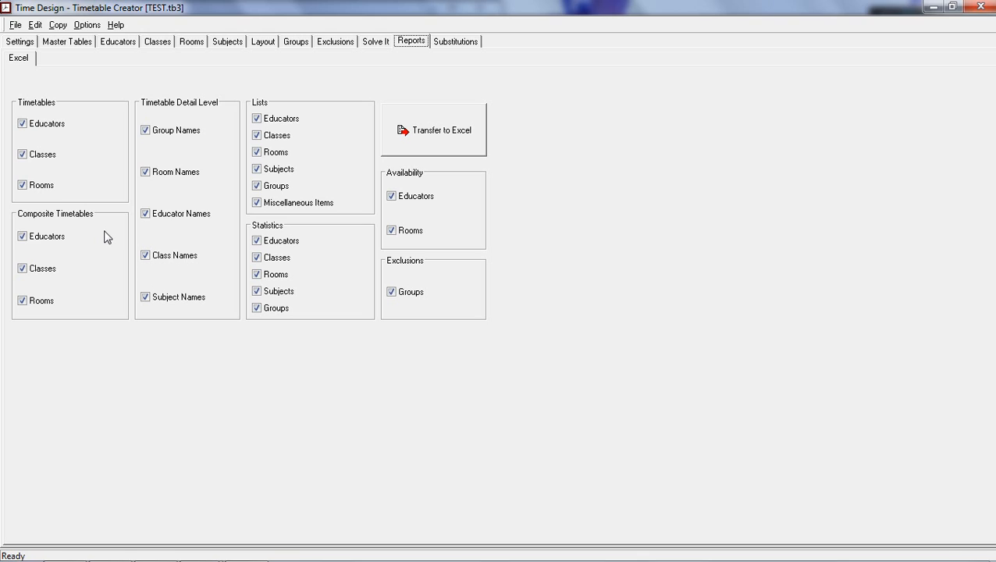
{"action": "left_click", "coordinate": [256, 135]}
{"action": "left_click", "coordinate": [256, 152]}
{"action": "left_click", "coordinate": [257, 169]}
{"action": "left_click", "coordinate": [256, 186]}
{"action": "left_click", "coordinate": [257, 185]}
{"action": "left_click", "coordinate": [258, 169]}
{"action": "left_click", "coordinate": [257, 152]}
{"action": "left_click", "coordinate": [257, 135]}
{"action": "left_click", "coordinate": [256, 203]}
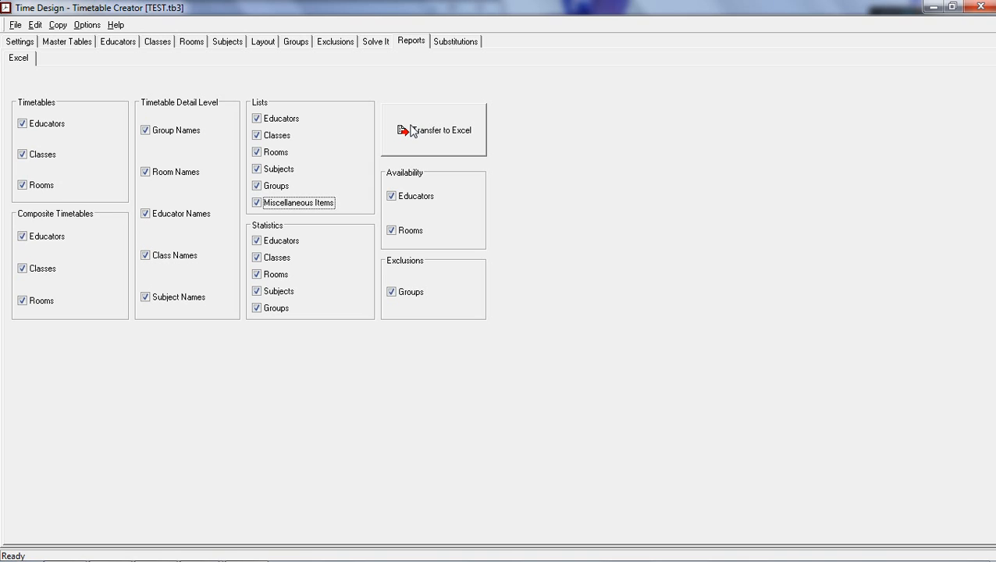
Step: Examine the substitution options, including the required day choices and the list of educators who can be marked absent
{"action": "left_click", "coordinate": [455, 42]}
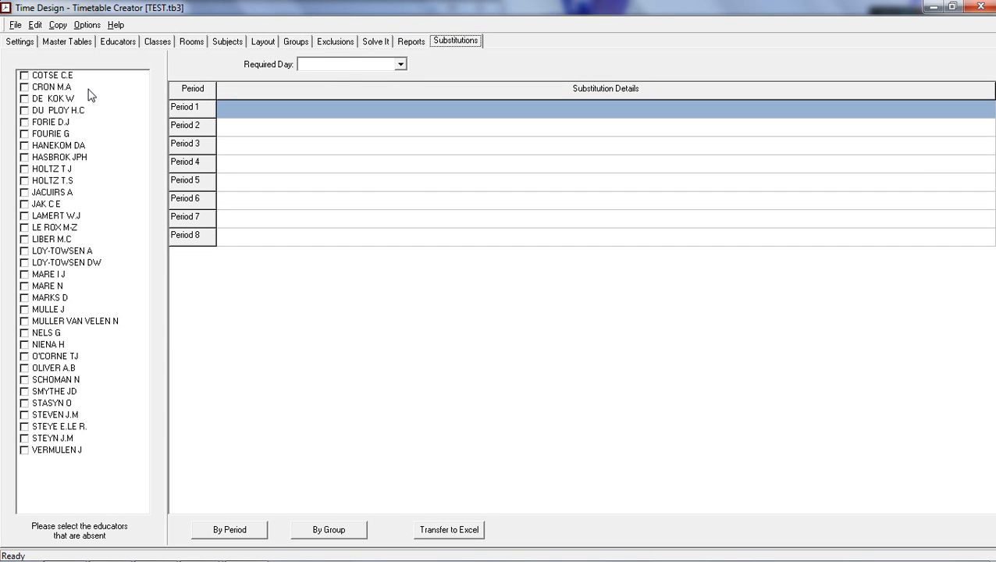
{"action": "left_click", "coordinate": [400, 65]}
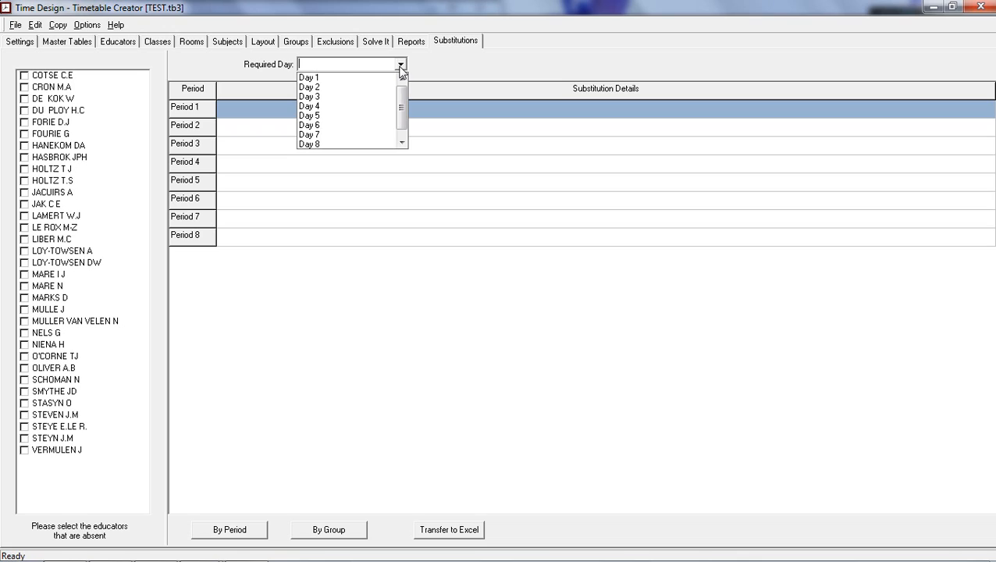
{"action": "left_click", "coordinate": [400, 67]}
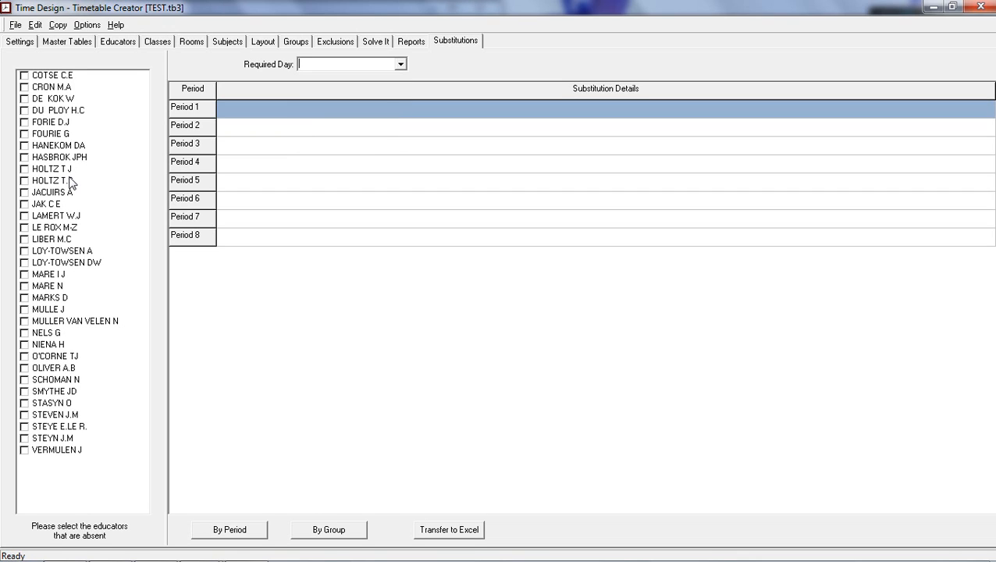
{"action": "left_click", "coordinate": [24, 171]}
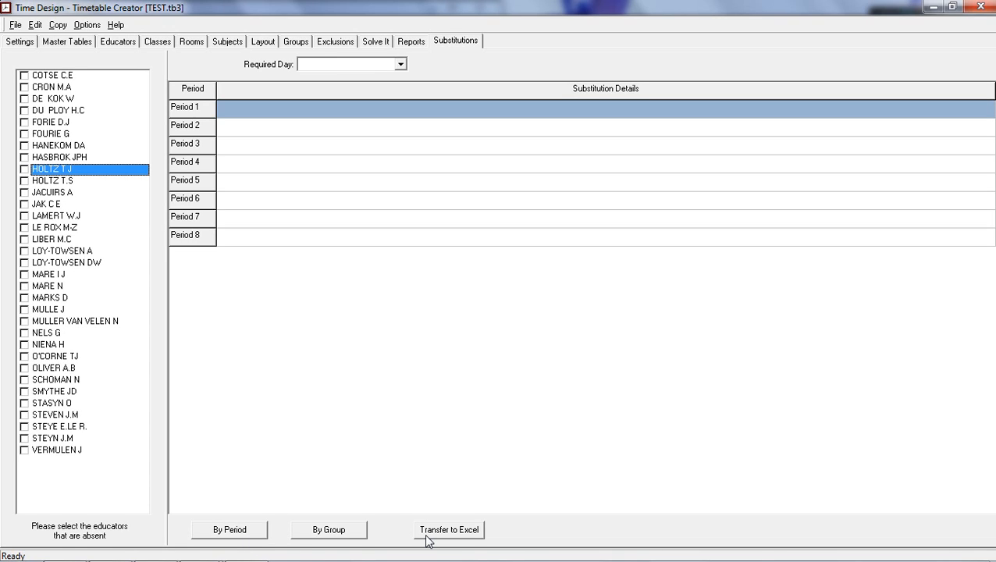
Step: Save the timetable and exit Time Design to the SA-SAMS main menu
{"action": "left_click", "coordinate": [16, 26]}
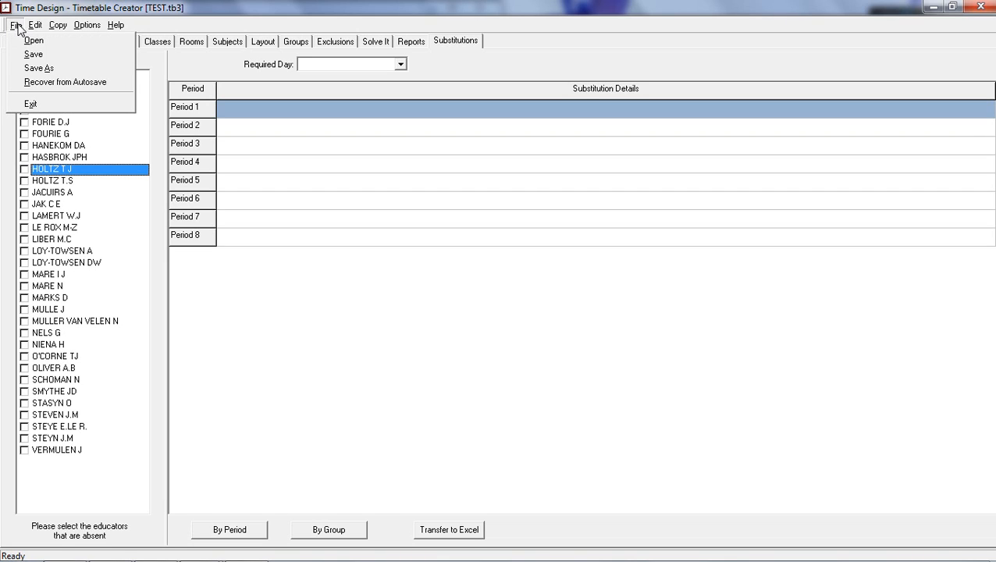
{"action": "left_click", "coordinate": [32, 54]}
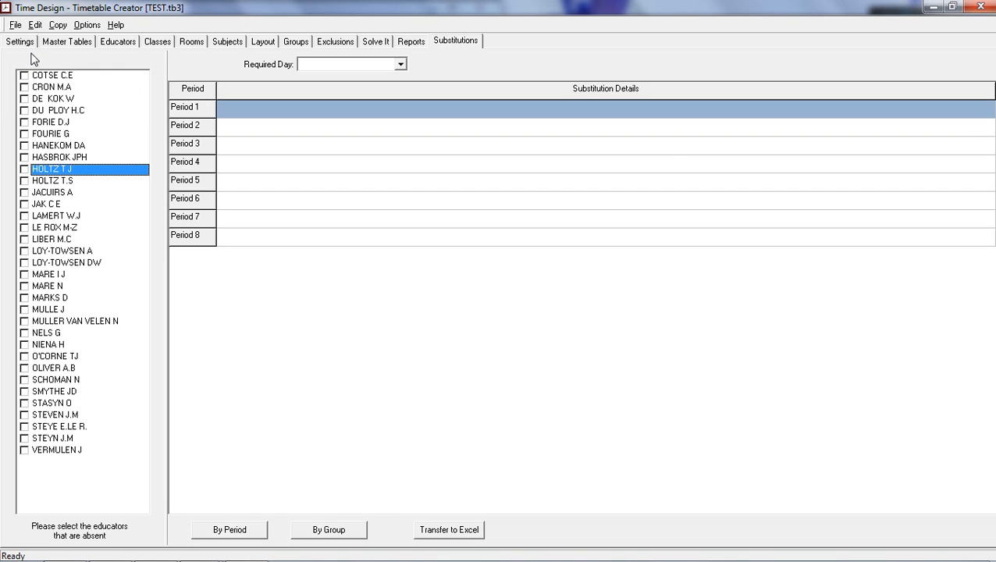
{"action": "left_click", "coordinate": [975, 9]}
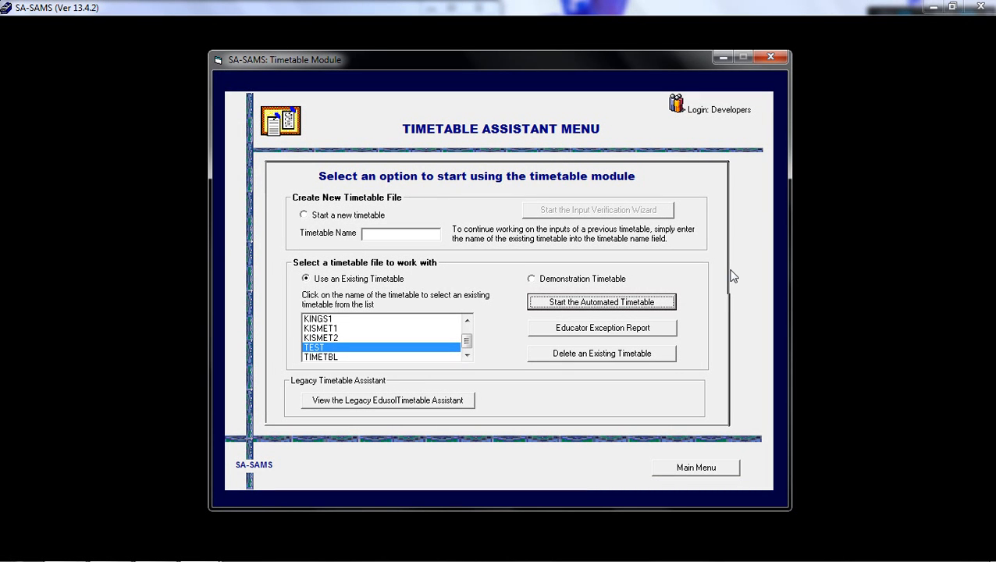
{"action": "left_click", "coordinate": [668, 468]}
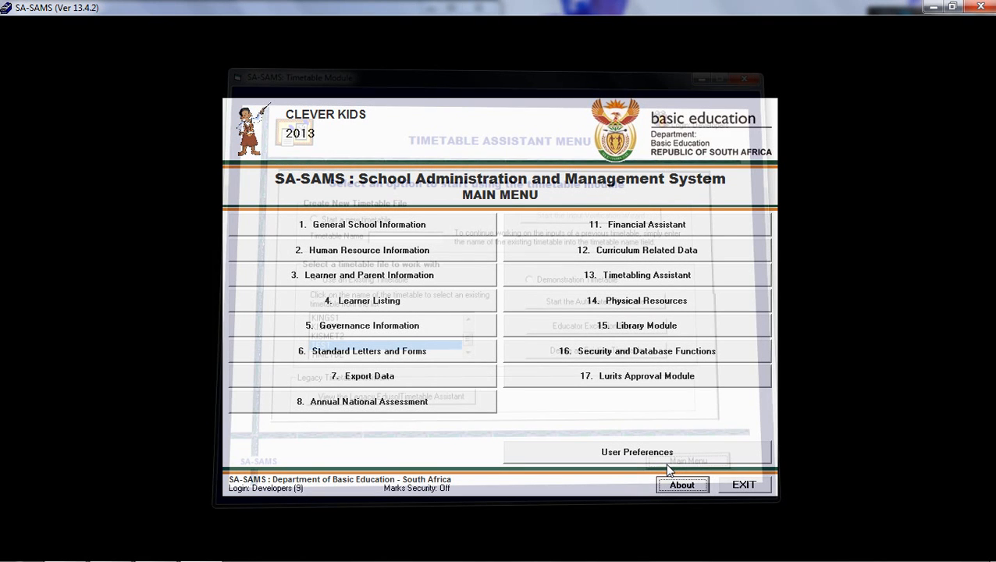